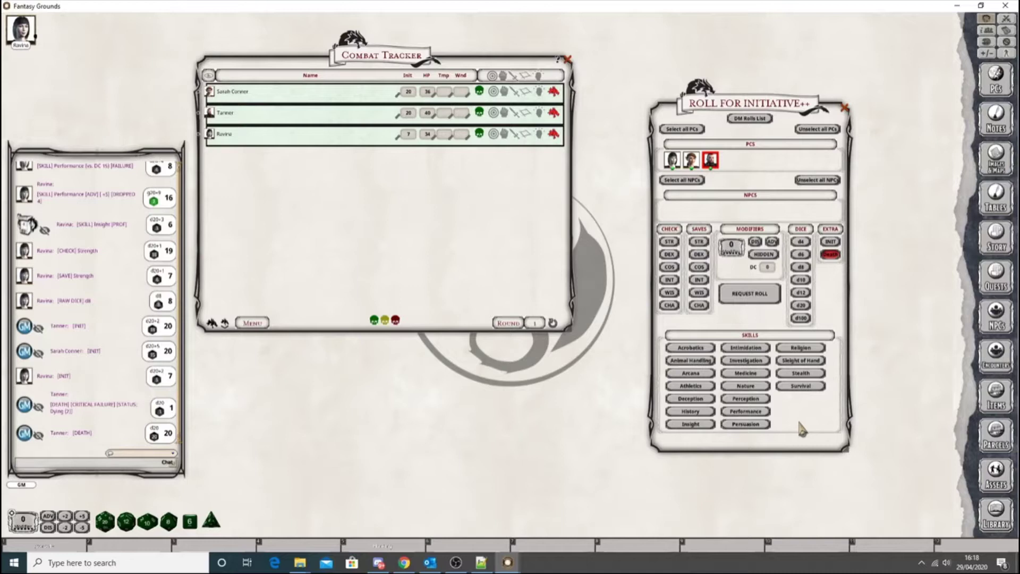
Deselect all PCs as roll recipients and shift the Combat Tracker slightly.
left_click(808, 133)
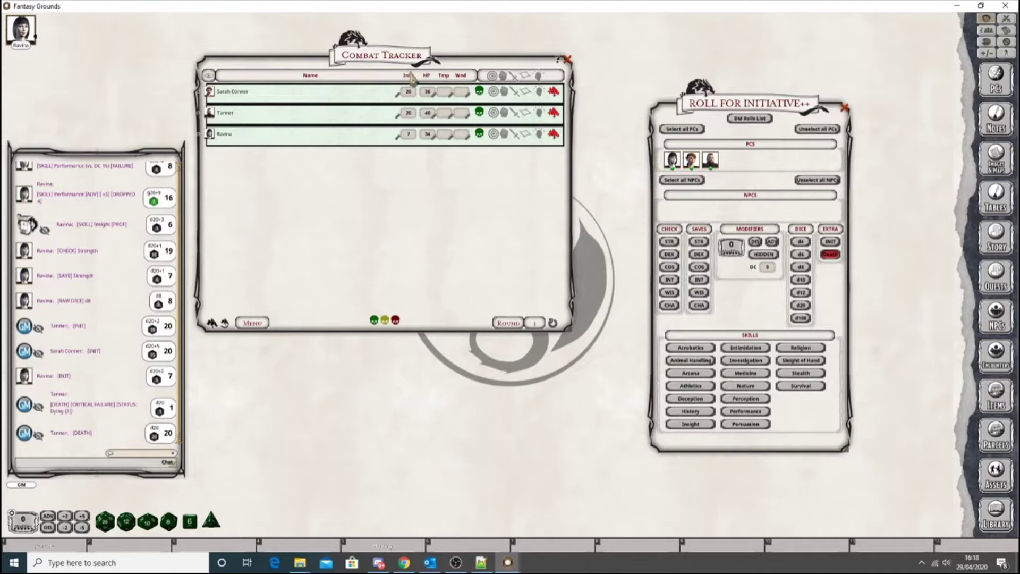
left_click_drag(407, 57, 424, 56)
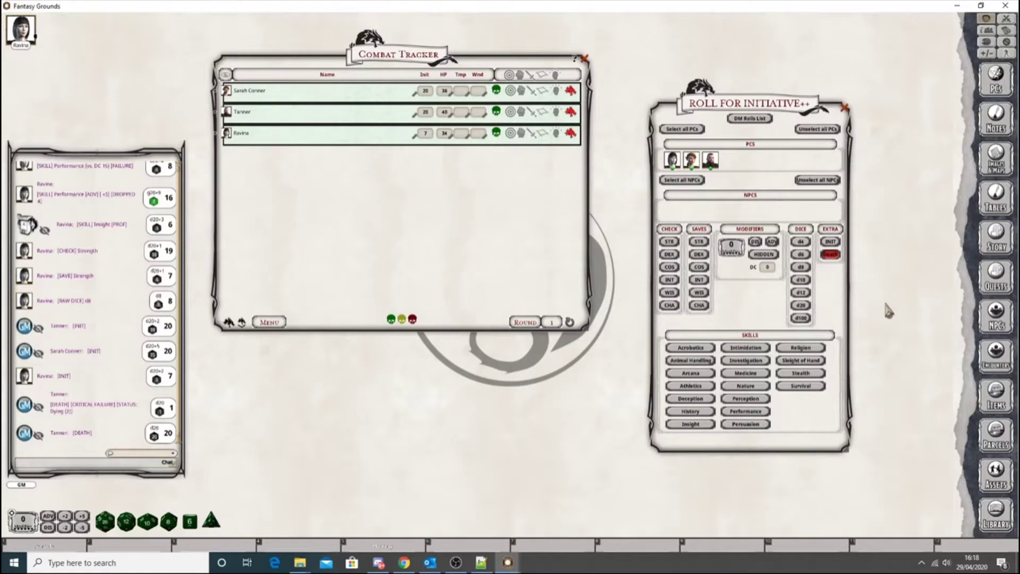
Open BattleMap01 from the Images & Maps library, then reposition and resize its window.
left_click(986, 159)
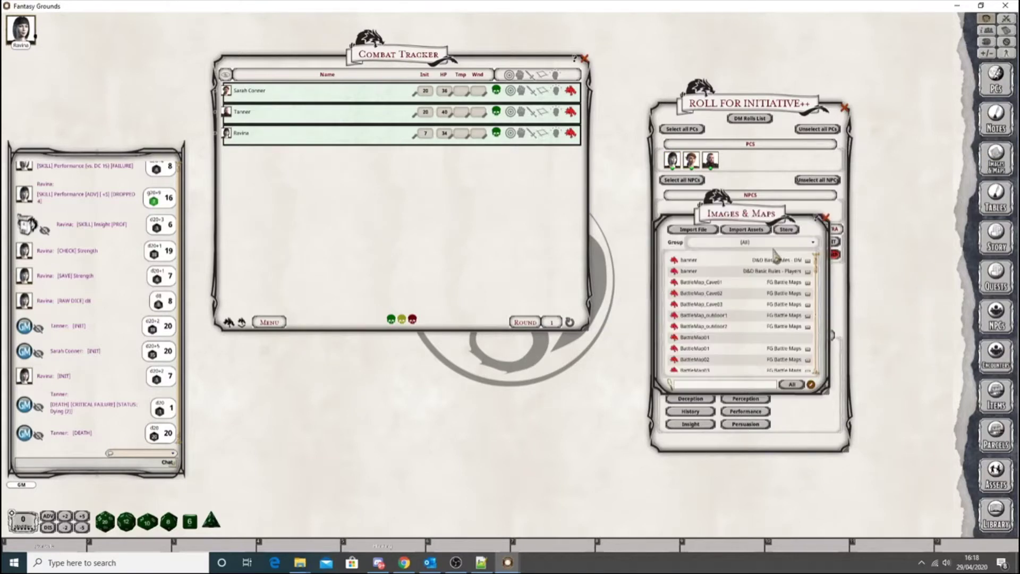
left_click_drag(751, 225, 519, 235)
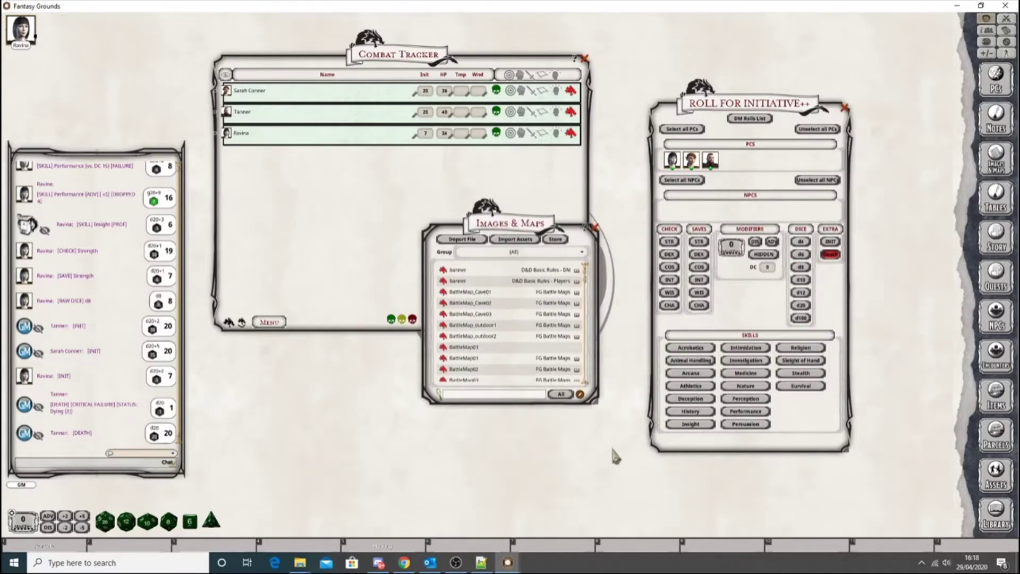
left_click(474, 349)
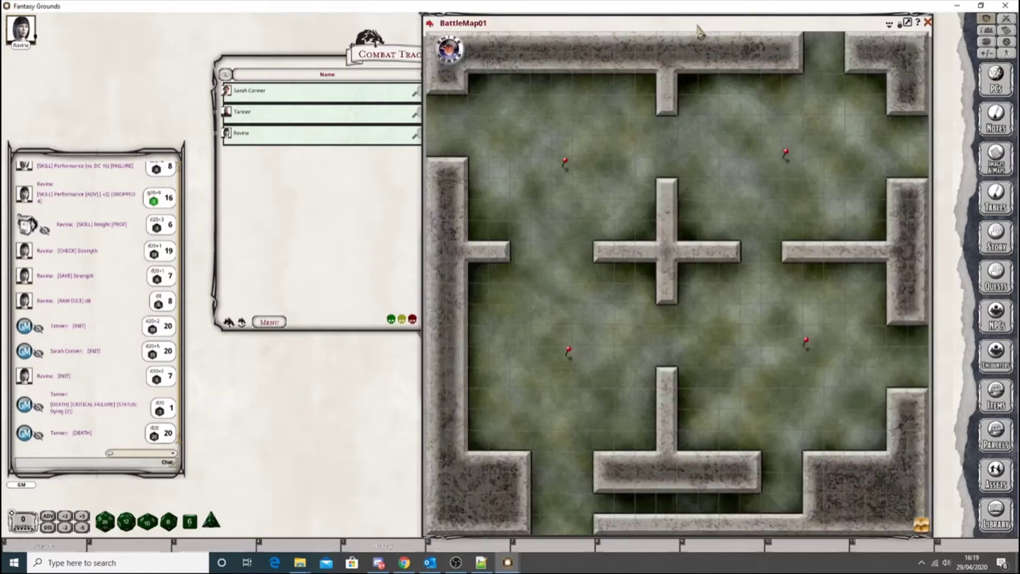
left_click_drag(699, 32, 530, 24)
left_click(606, 234)
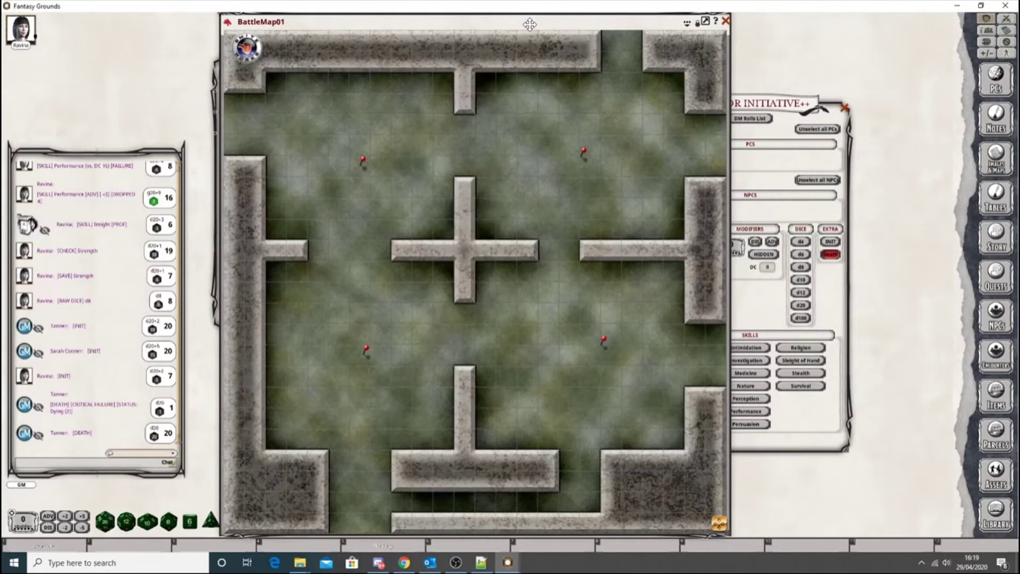
left_click_drag(734, 535, 764, 498)
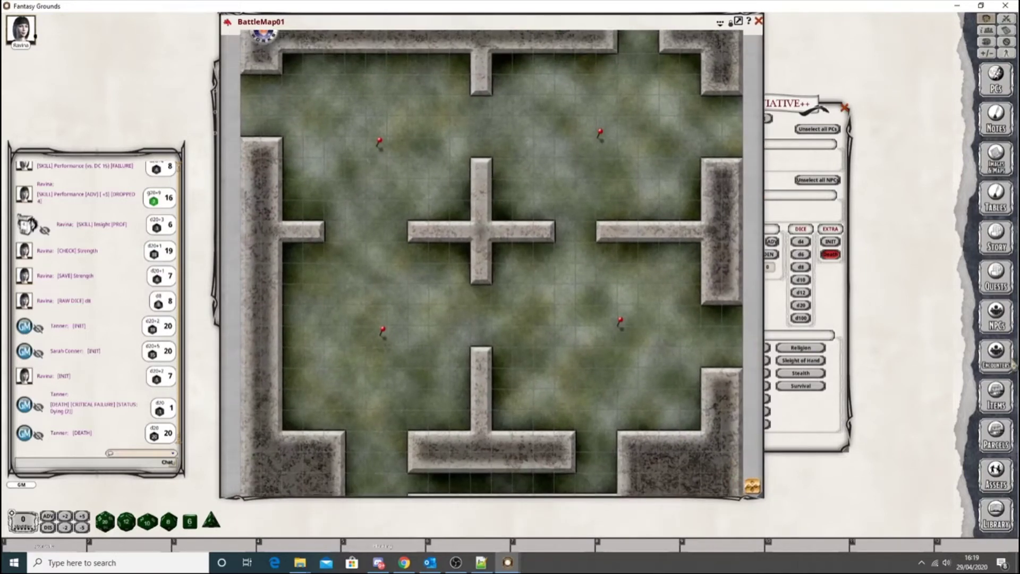
Open the encounter "Sample Encounter - Unplaced" and move BattleMap01 clear of the encounter windows.
left_click(996, 356)
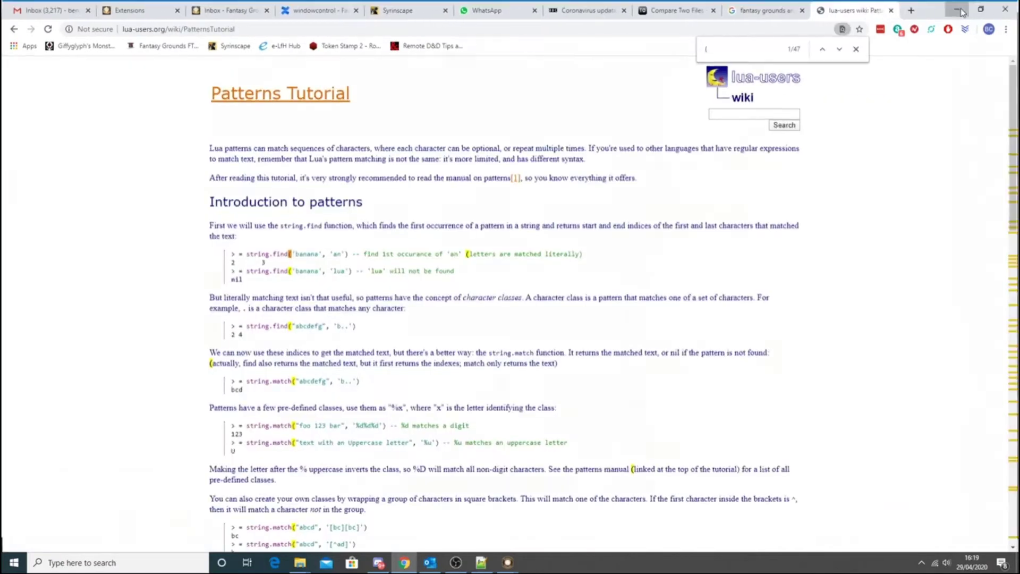
left_click(957, 8)
left_click(893, 452)
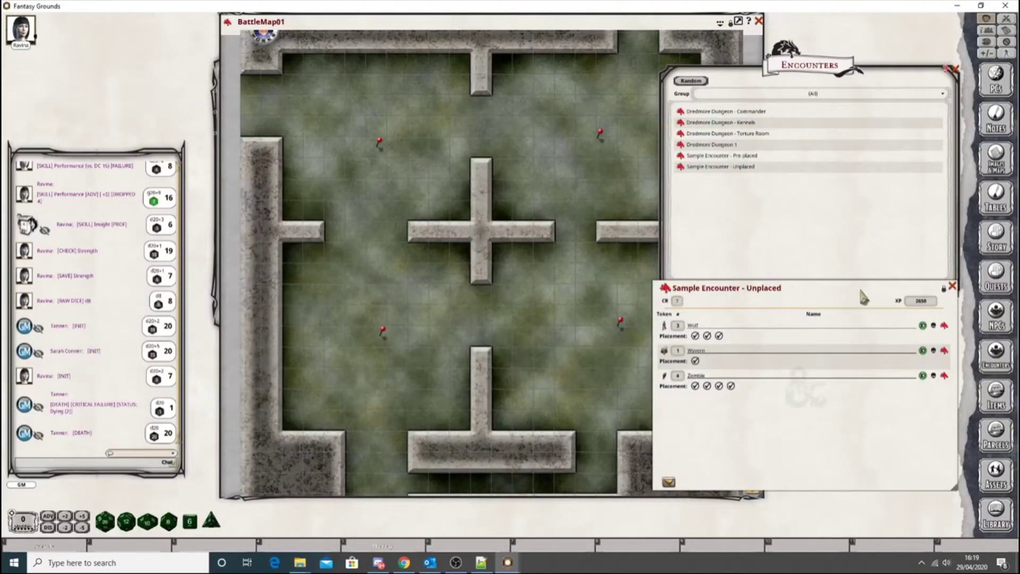
left_click_drag(859, 291, 852, 317)
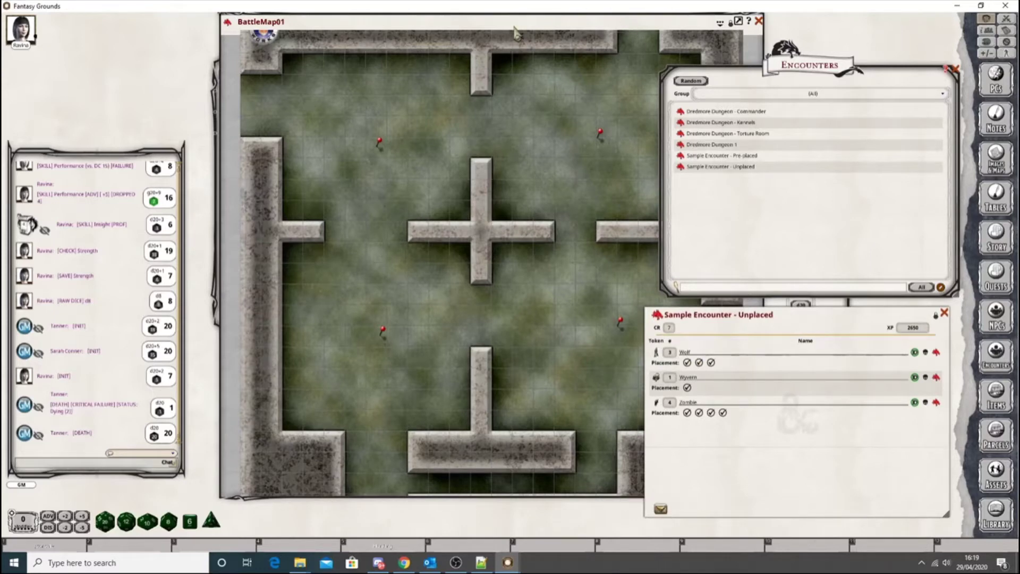
left_click_drag(514, 30, 388, 49)
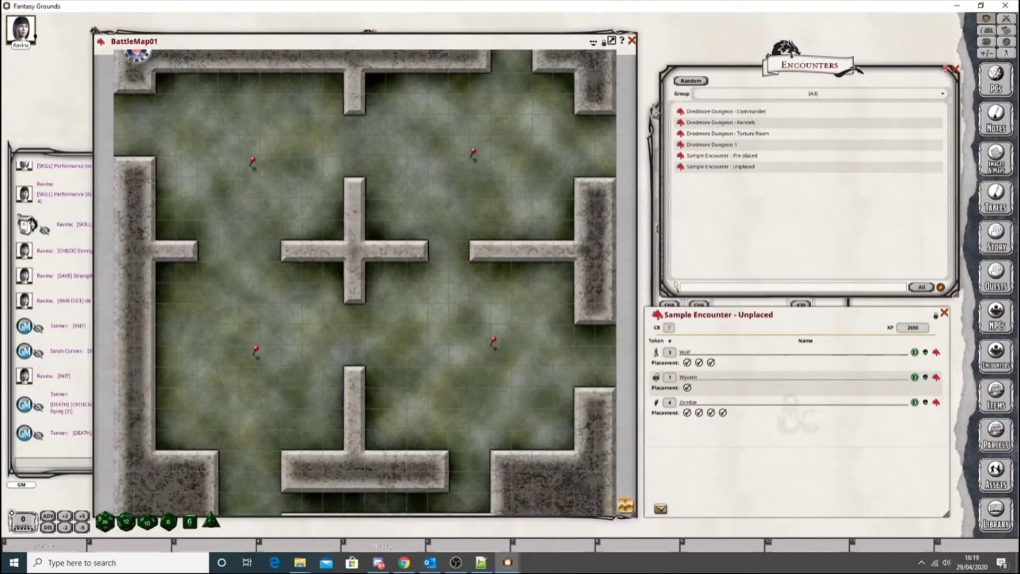
Add the creatures of Sample Encounter - Unplaced to the Combat Tracker and map, arranging the tracker beside the Roll for Initiative++ window.
key("F5")
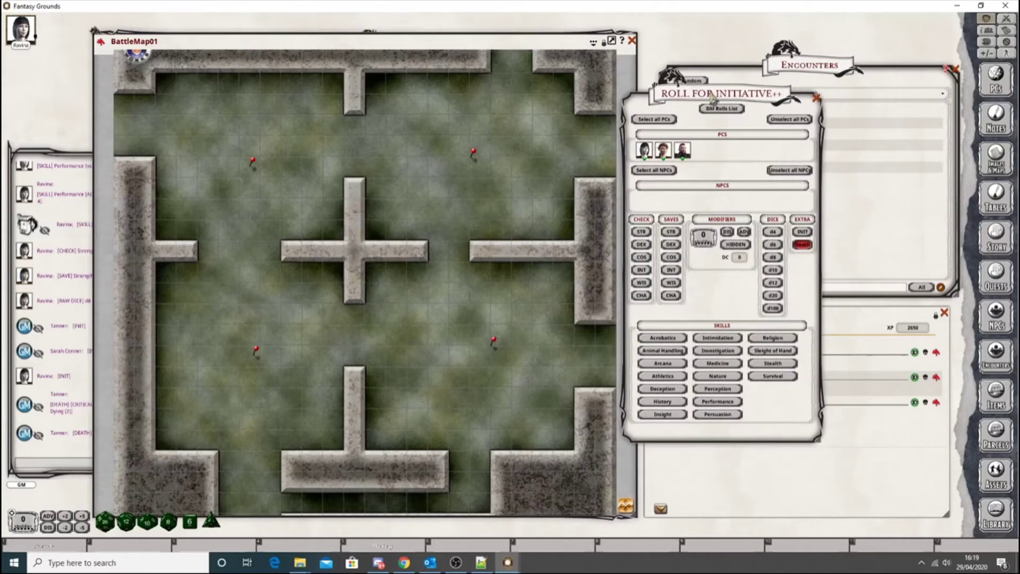
left_click_drag(712, 96, 340, 62)
left_click_drag(760, 316, 779, 262)
left_click_drag(365, 64, 505, 67)
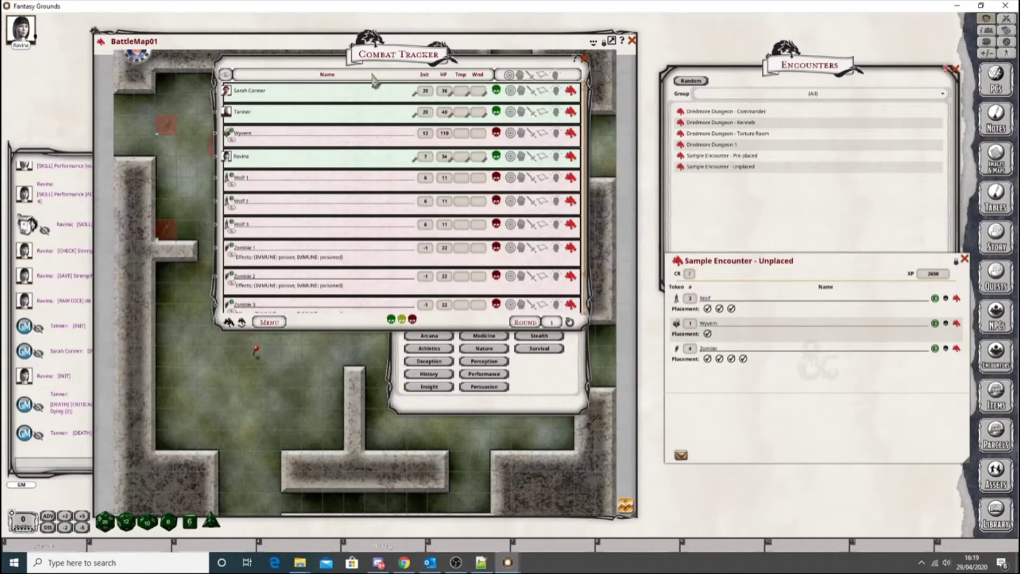
left_click_drag(382, 53, 775, 80)
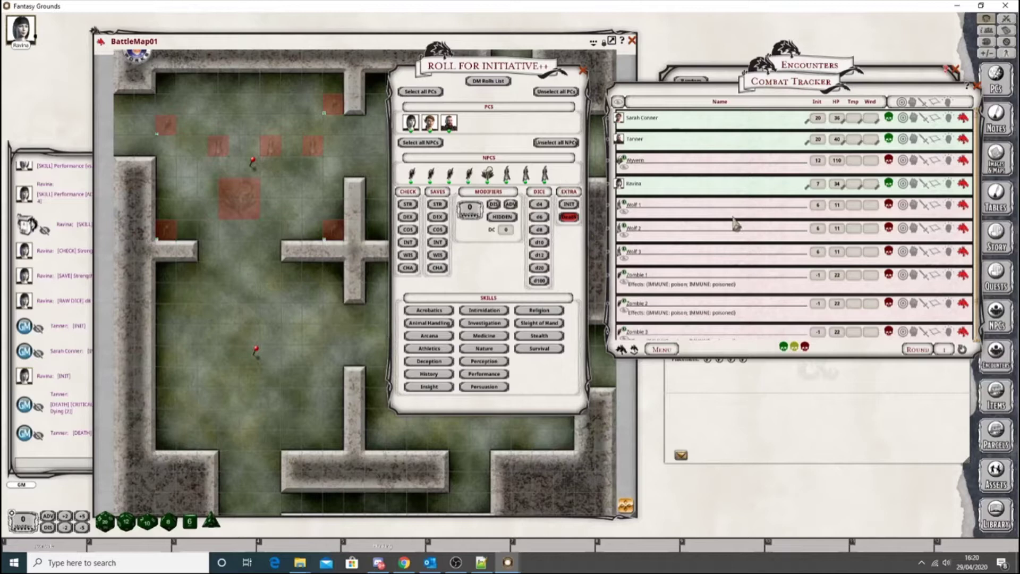
Select all NPCs and request an initiative roll for them.
left_click(412, 174)
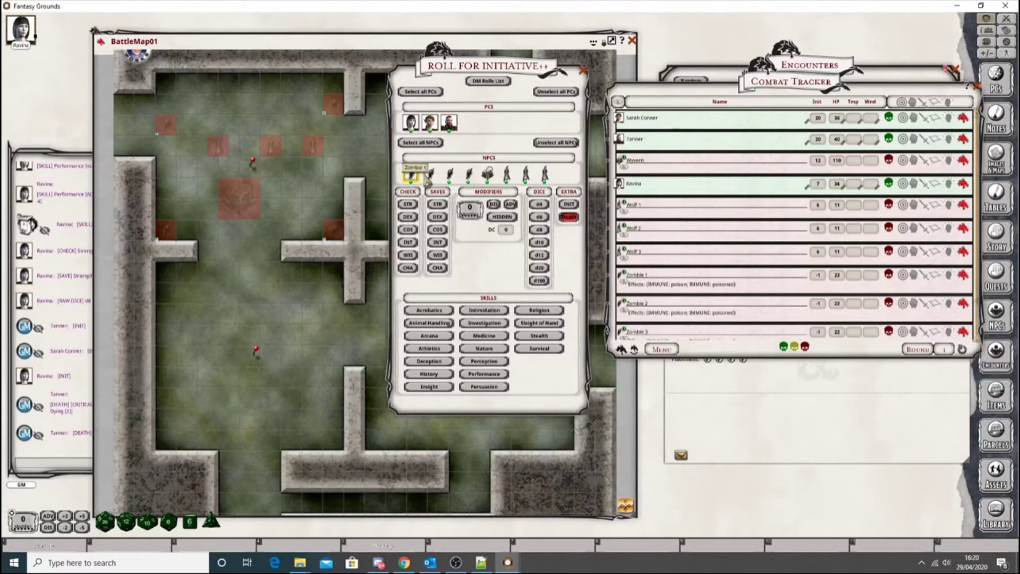
left_click(412, 174)
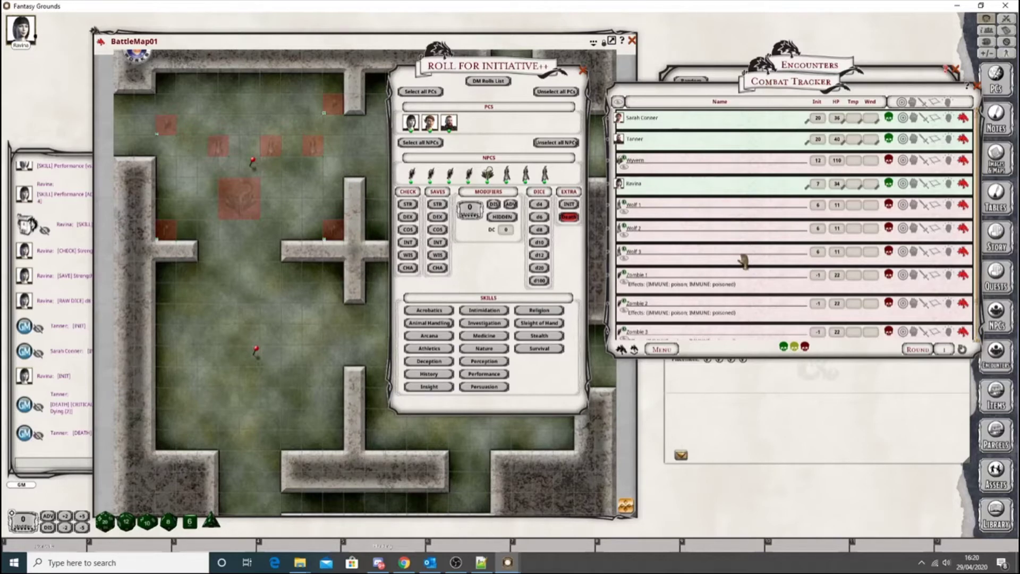
scroll(768, 290, "down", 2)
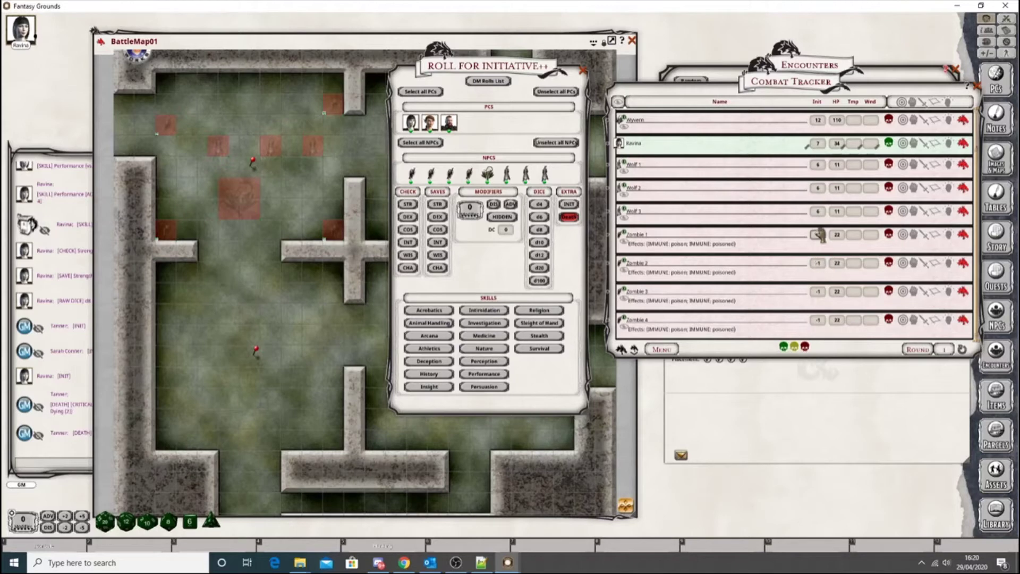
scroll(763, 262, "up", 2)
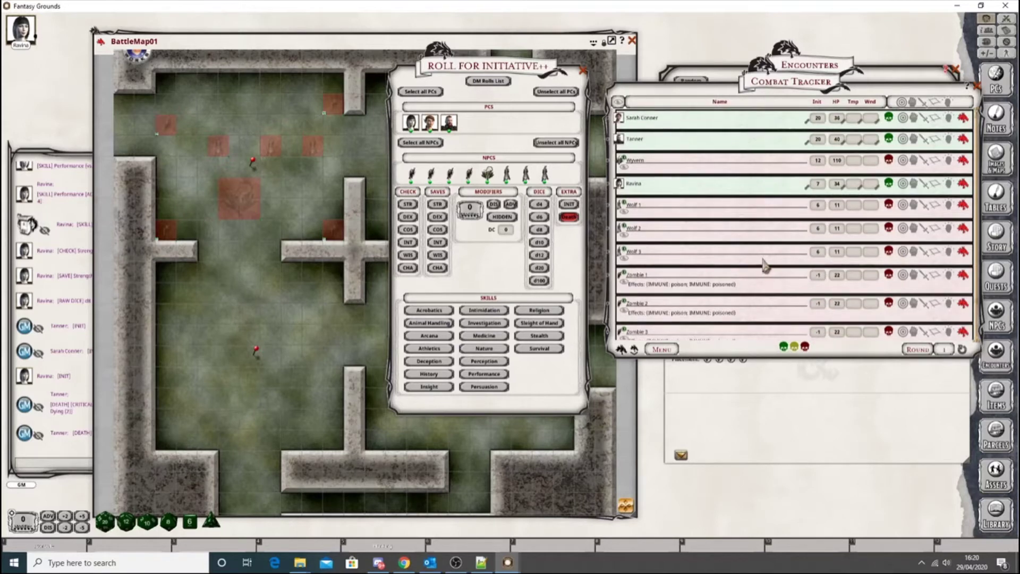
scroll(763, 264, "down", 2)
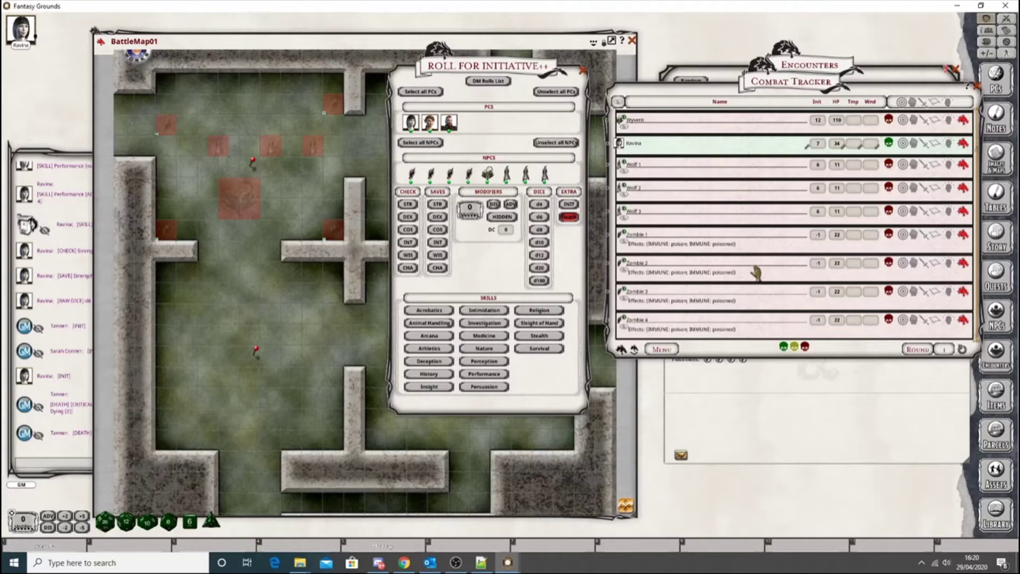
left_click(432, 152)
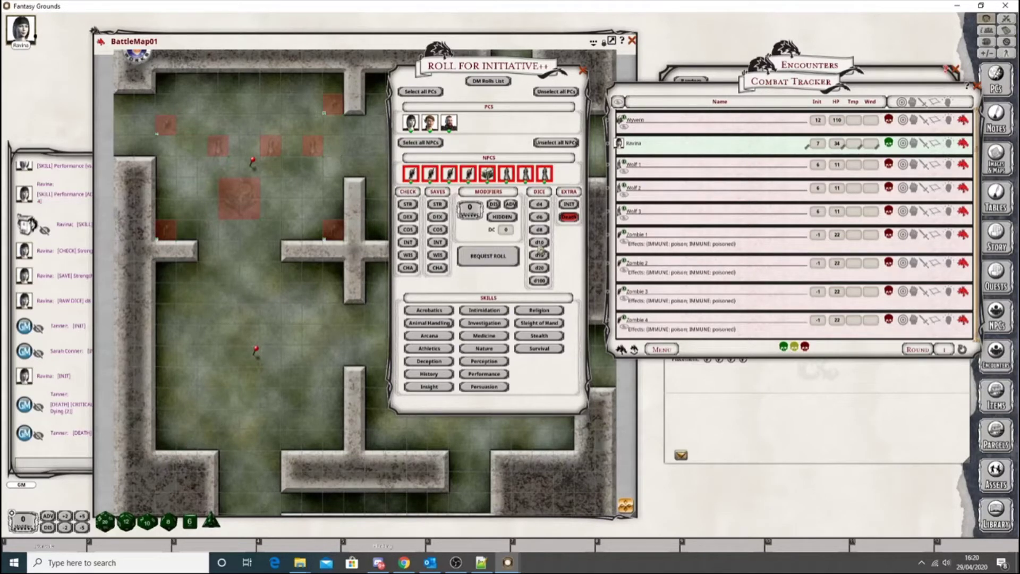
left_click(568, 204)
left_click(488, 256)
Move and enlarge the GM's roll requests window, and roll initiative for every NPC request.
left_click_drag(667, 254, 281, 38)
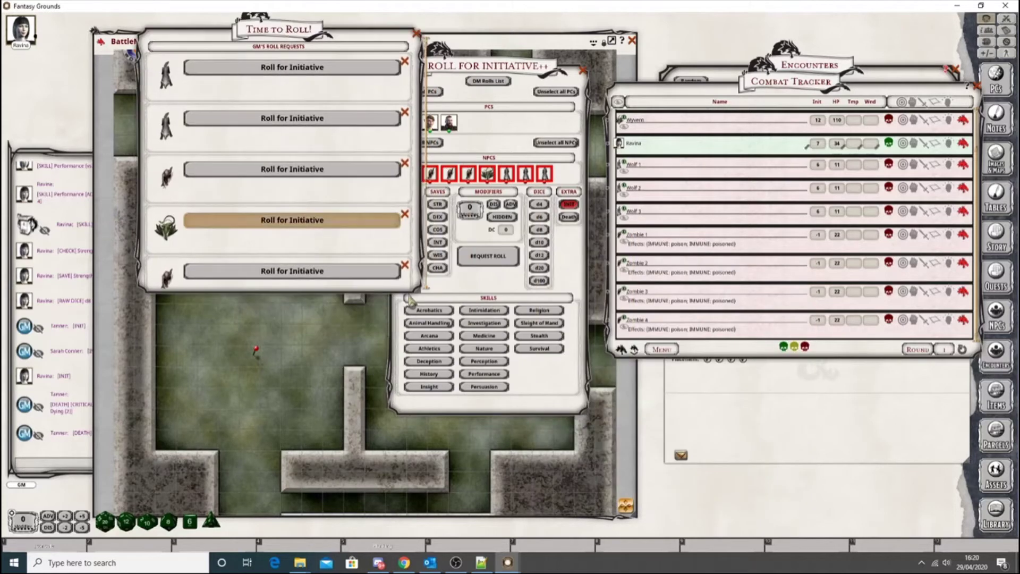
left_click_drag(424, 307, 548, 428)
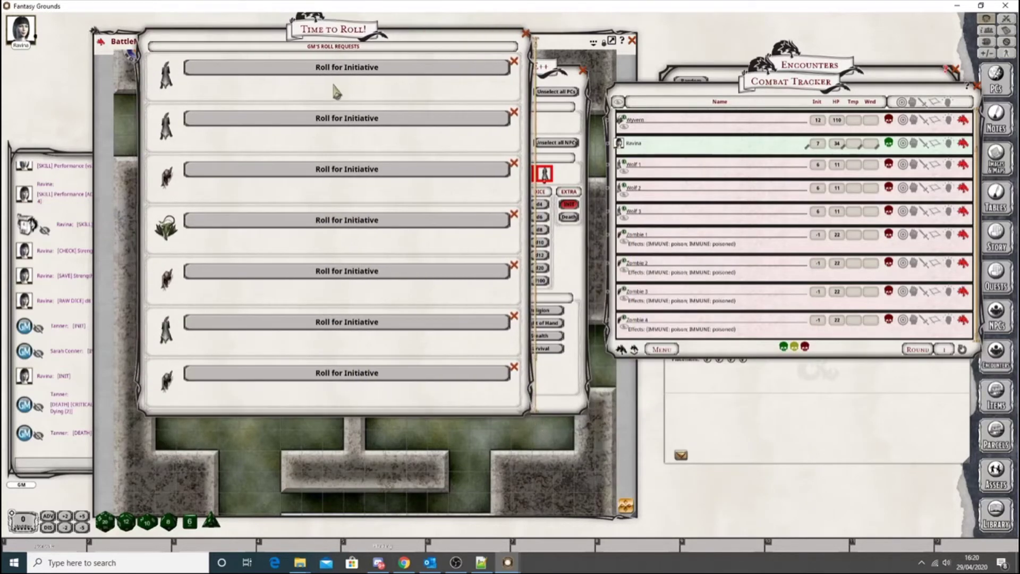
left_click(357, 68)
left_click(357, 68)
left_click(357, 68)
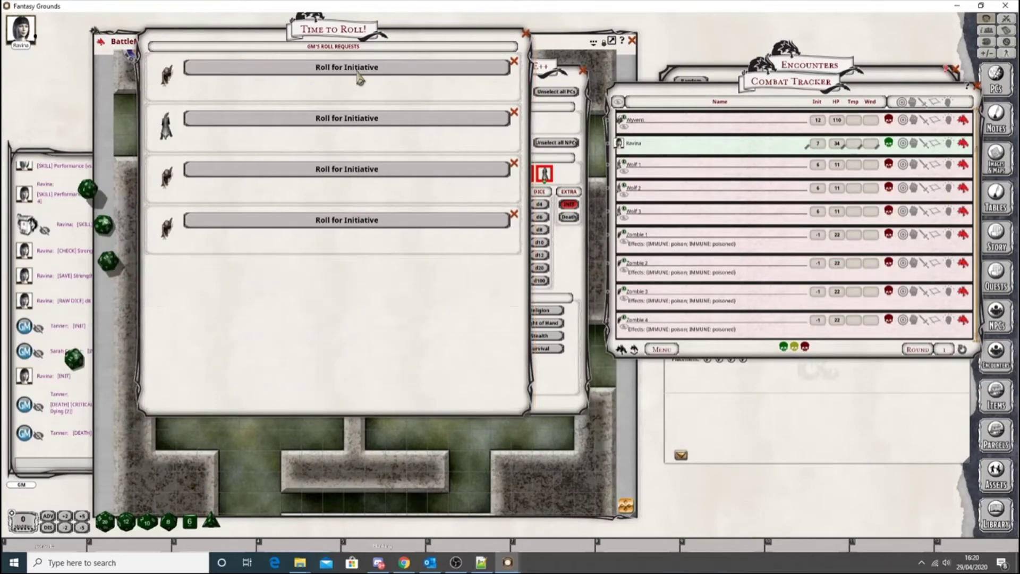
left_click(357, 68)
left_click(357, 68)
left_click(357, 68)
left_click(357, 68)
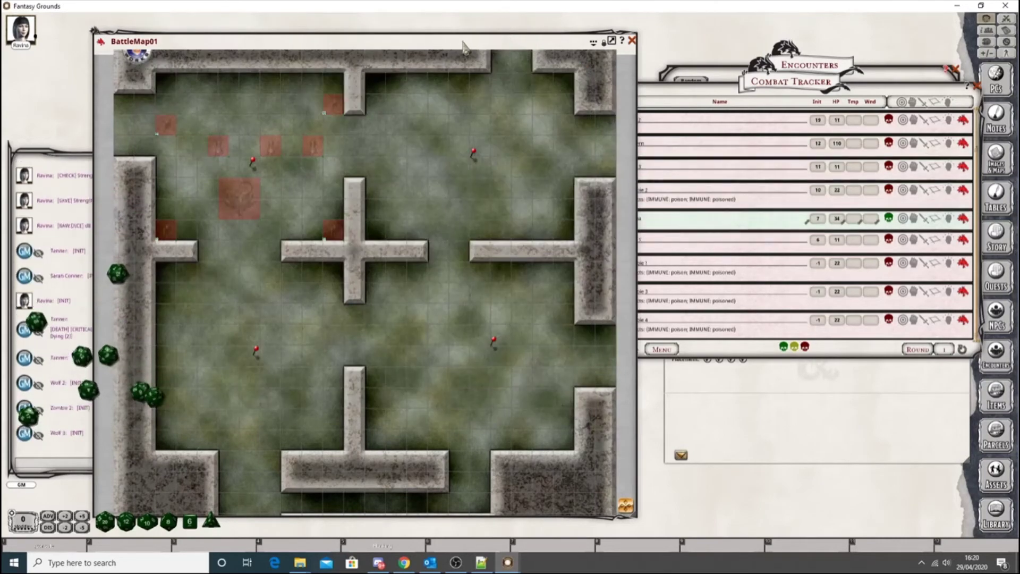
Rearrange BattleMap01, Roll for Initiative++ and the Combat Tracker so the roll controls and initiative order are both in view.
left_click_drag(466, 45, 477, 204)
left_click_drag(468, 245, 460, 315)
left_click(489, 233)
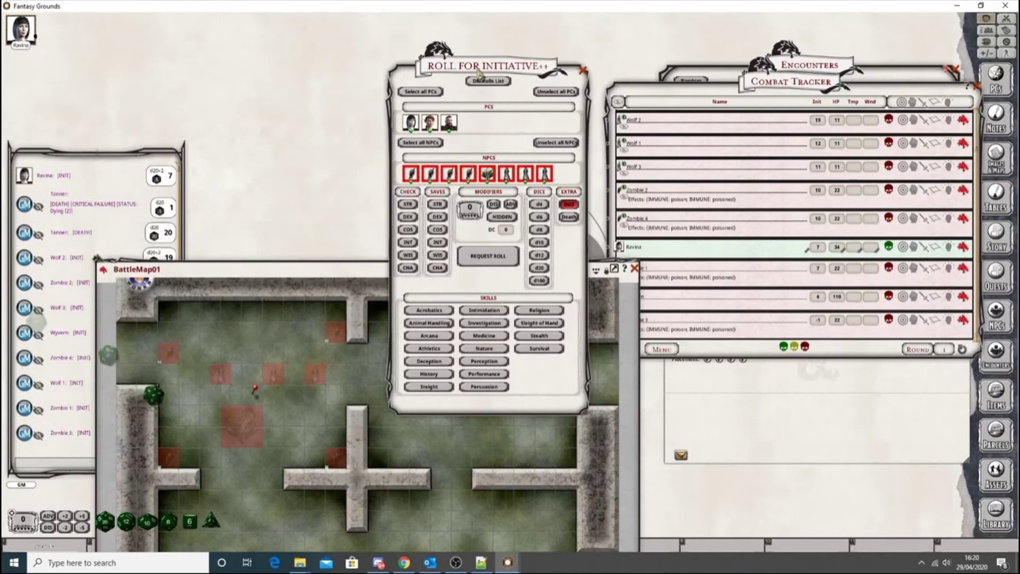
left_click_drag(346, 270, 338, 94)
left_click(428, 72)
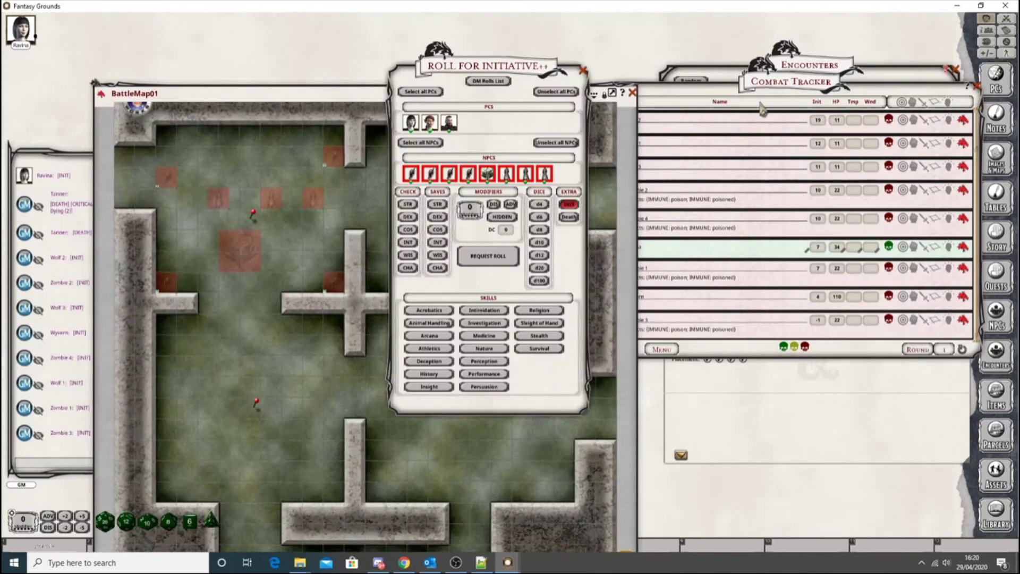
left_click_drag(785, 87, 816, 92)
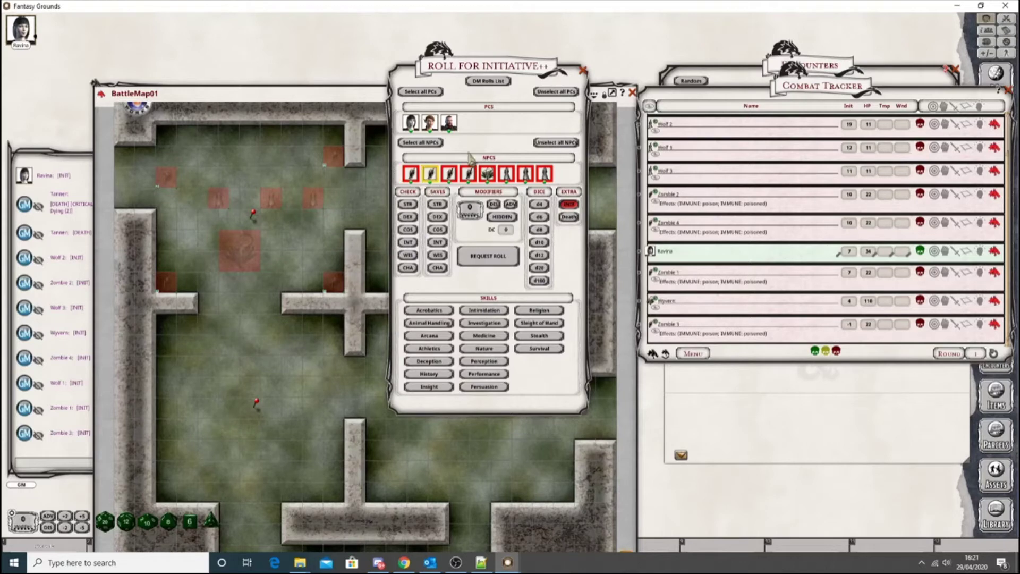
Deselect all NPCs, and request an initiative roll for Zombie 1 only.
left_click(556, 142)
left_click(411, 174)
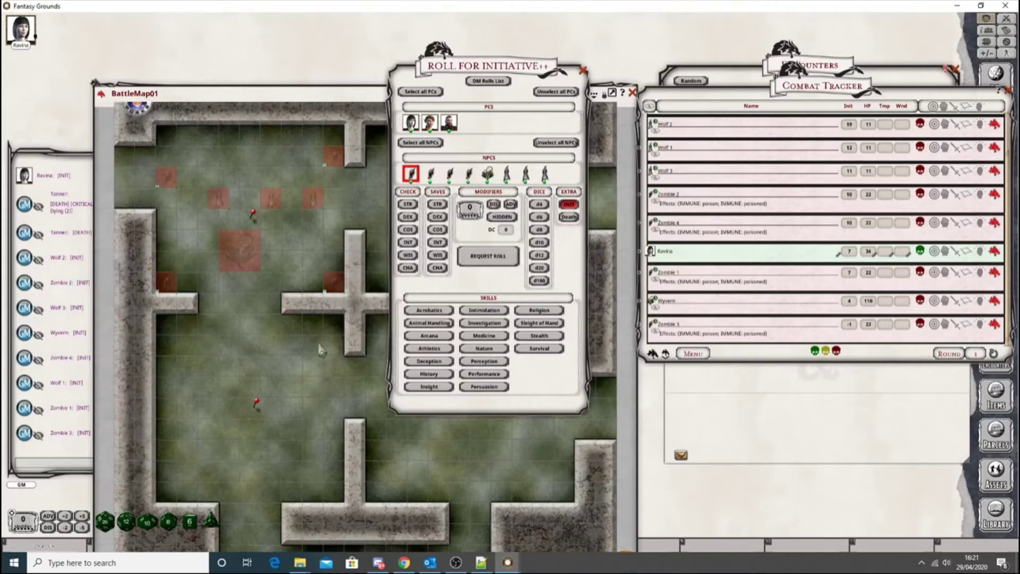
left_click(488, 258)
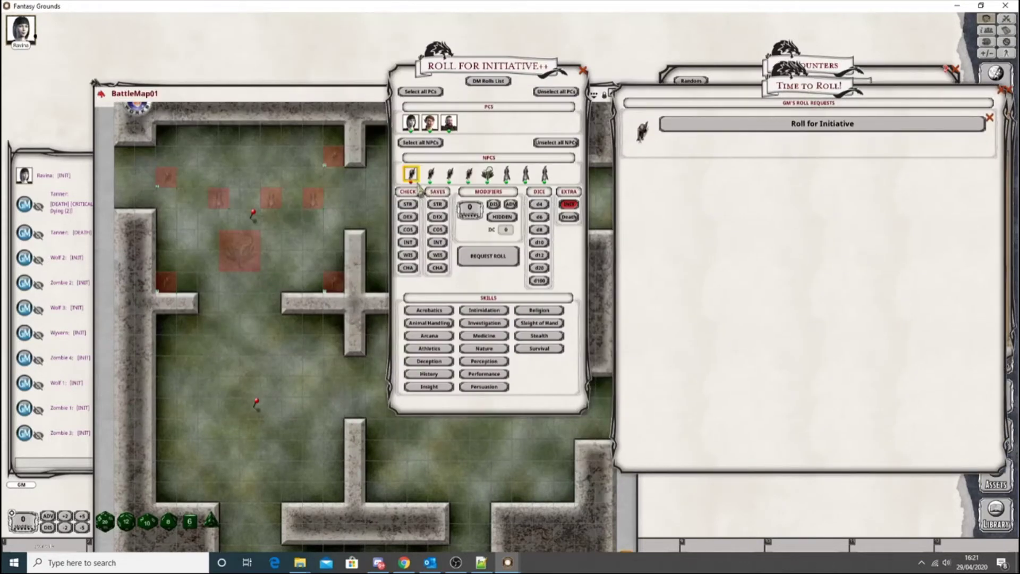
Move the GM's roll requests window over the map, close it, and reopen it with the DM Rolls List.
left_click_drag(825, 87, 295, 75)
left_click(471, 79)
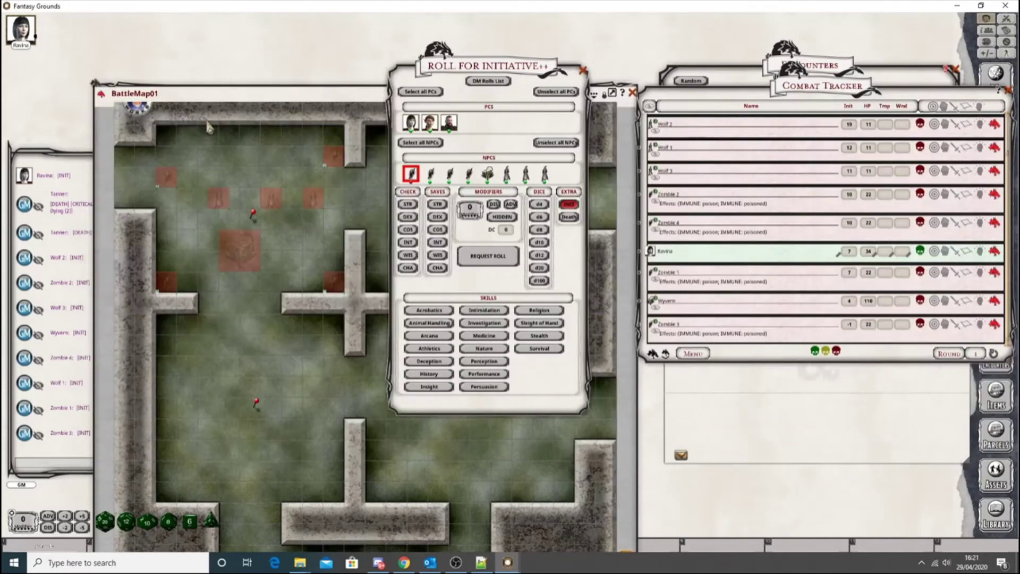
left_click(487, 83)
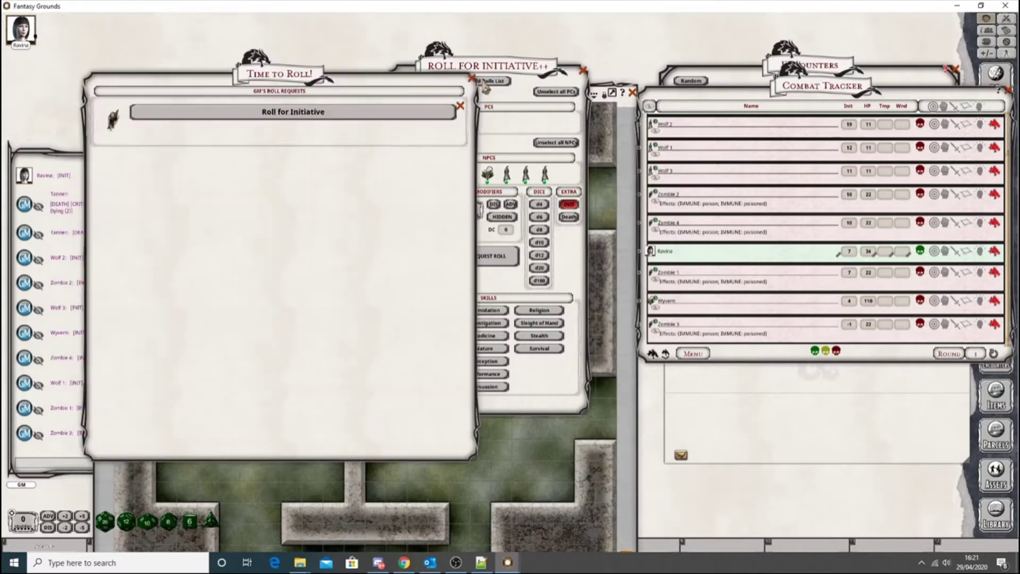
Move the Roll for Initiative++ window clear of the roll requests and request a second initiative roll for Zombie 1.
left_click_drag(507, 72, 722, 104)
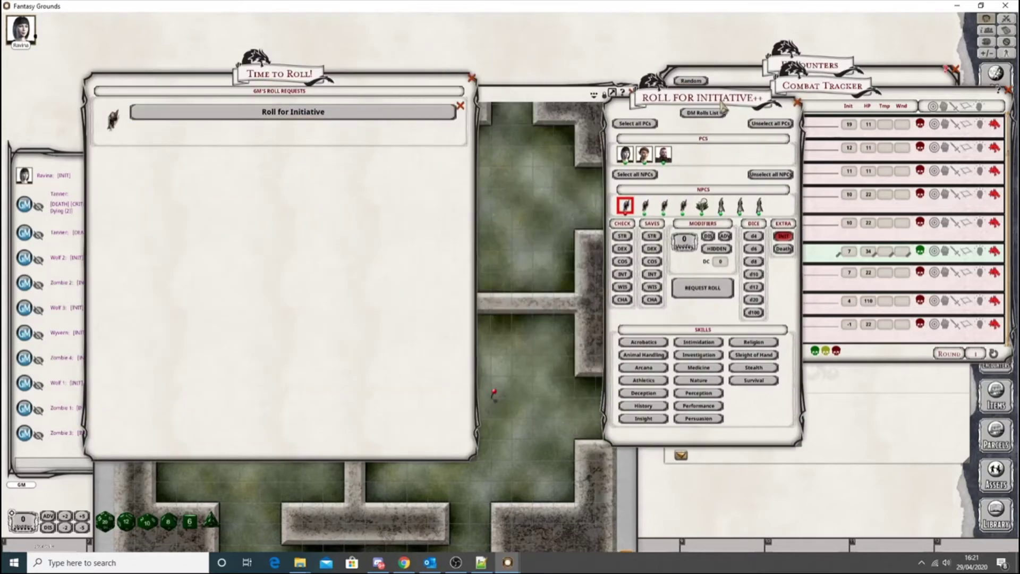
left_click(706, 294)
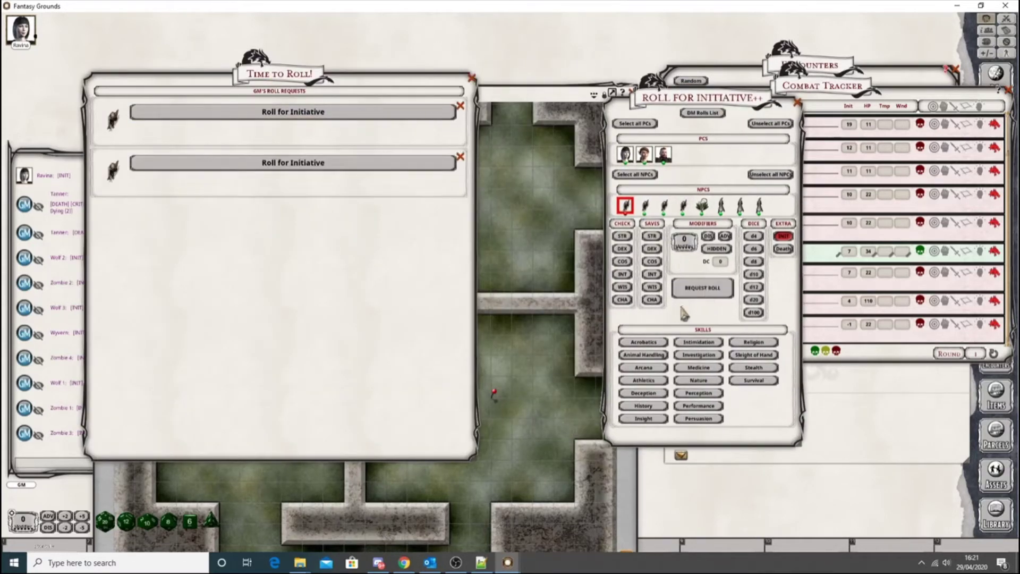
left_click(627, 213)
Roll one of Zombie 1's pending initiative requests and dismiss the remaining one.
left_click(362, 113)
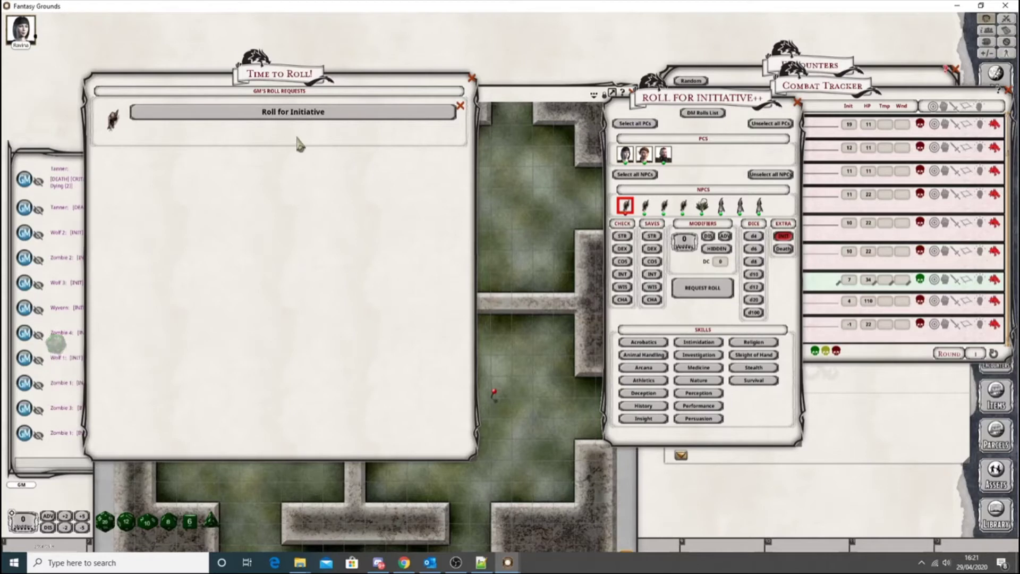
left_click(461, 108)
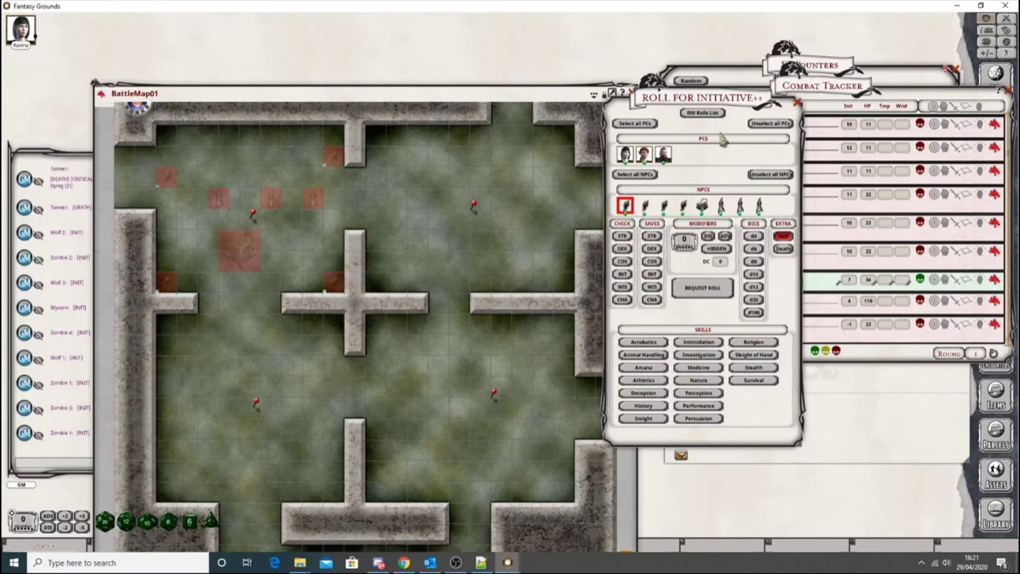
Move the Roll for Initiative++ and Combat Tracker windows clear of each other and place the three player characters' tokens on BattleMap01.
left_click_drag(704, 104, 525, 42)
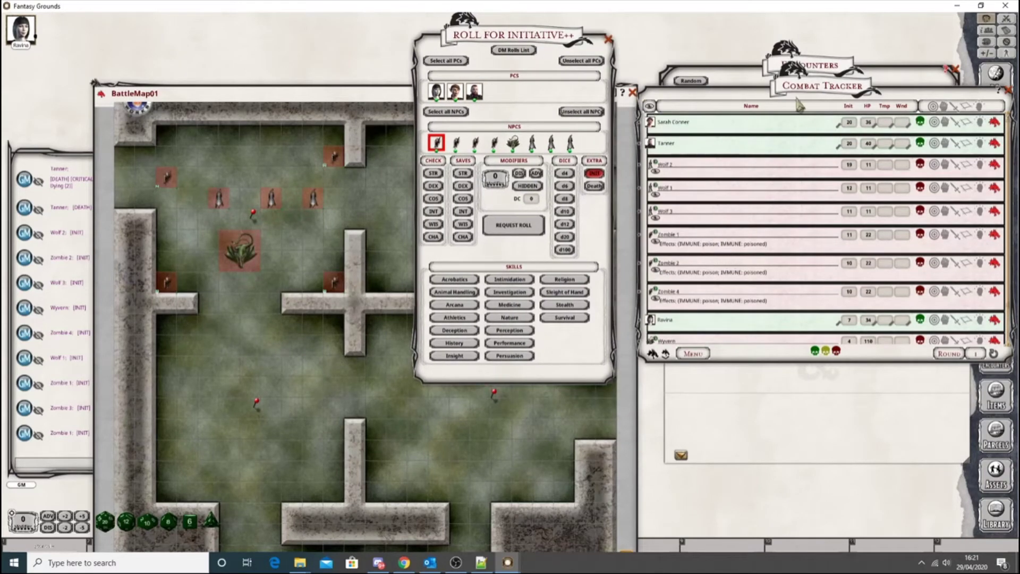
left_click_drag(811, 110, 807, 186)
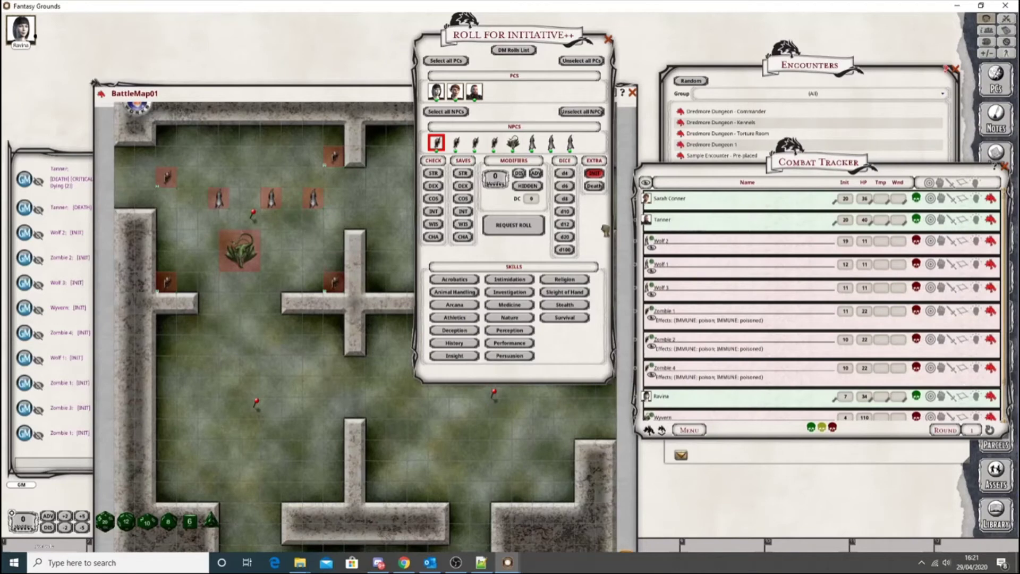
left_click_drag(211, 352, 208, 347)
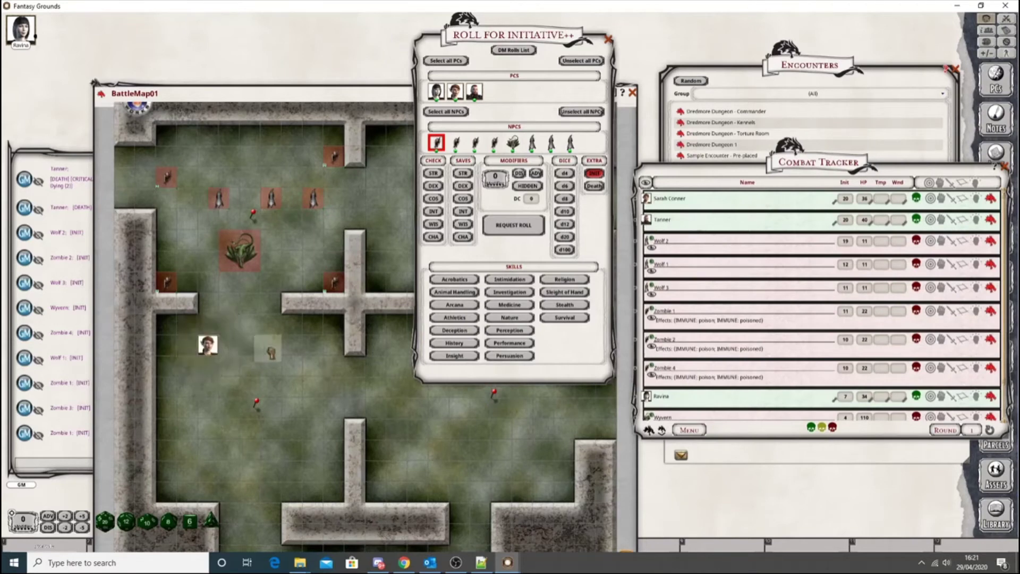
left_click_drag(271, 352, 271, 348)
left_click_drag(646, 405, 240, 402)
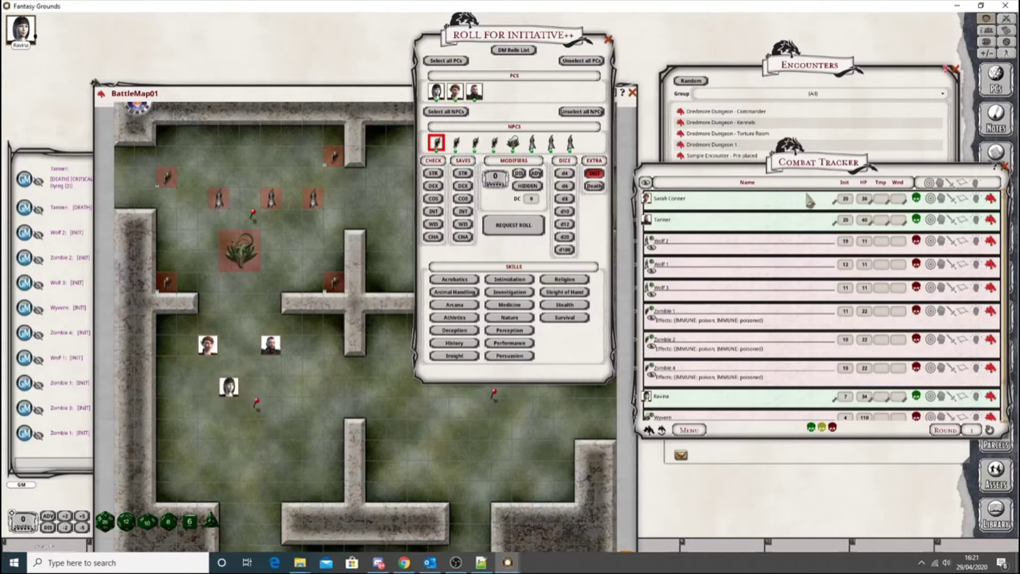
Close and reopen the Combat Tracker, and arrange it beside the Roll for Initiative++ window.
left_click_drag(804, 170, 444, 263)
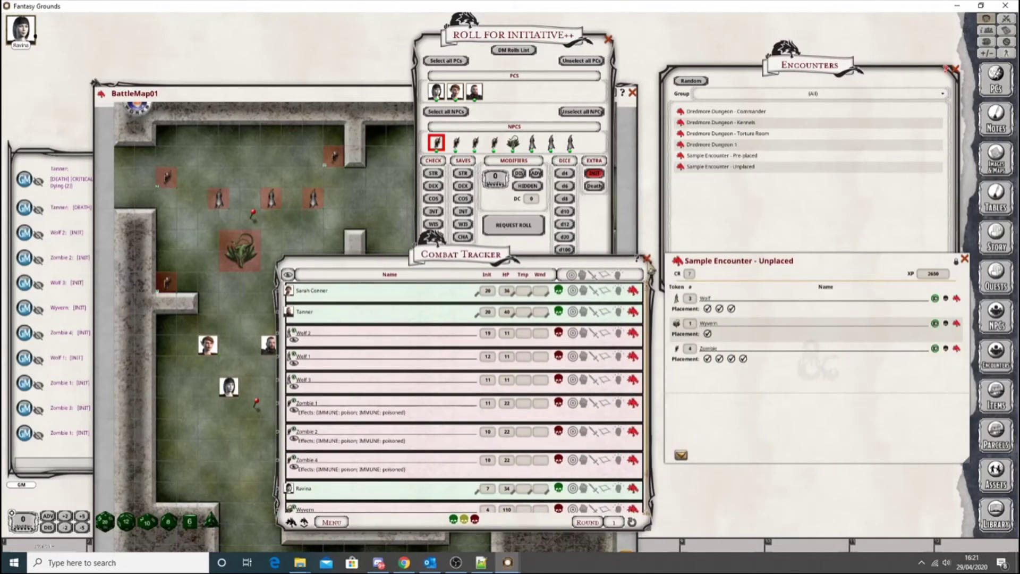
left_click(647, 259)
left_click(1006, 19)
left_click_drag(461, 258, 715, 182)
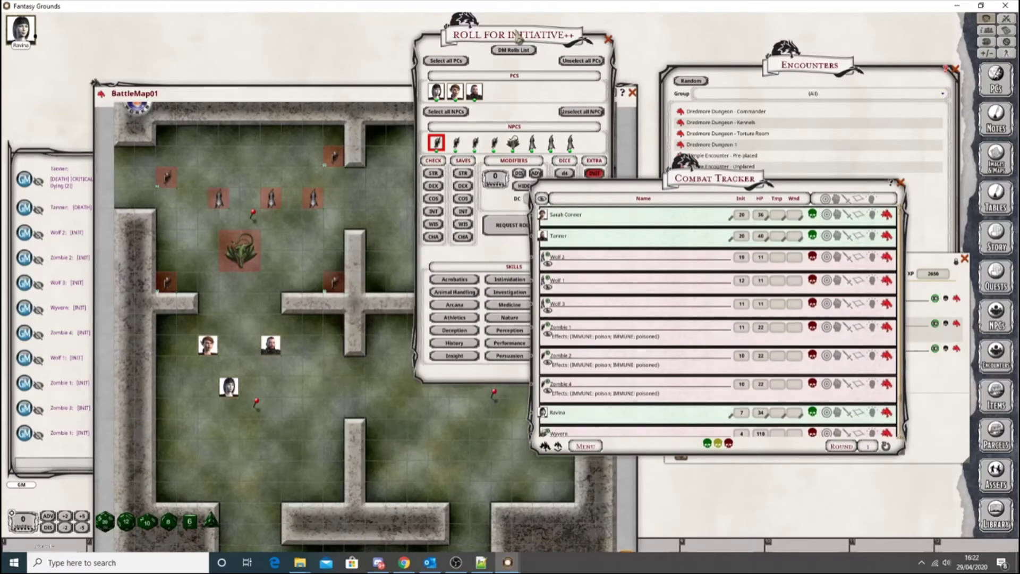
left_click_drag(515, 37, 321, 58)
Open the Wyvern's record from the Combat Tracker, enlarge it beside the roll window, and highlight its Perception skill entry.
scroll(714, 365, "down", 2)
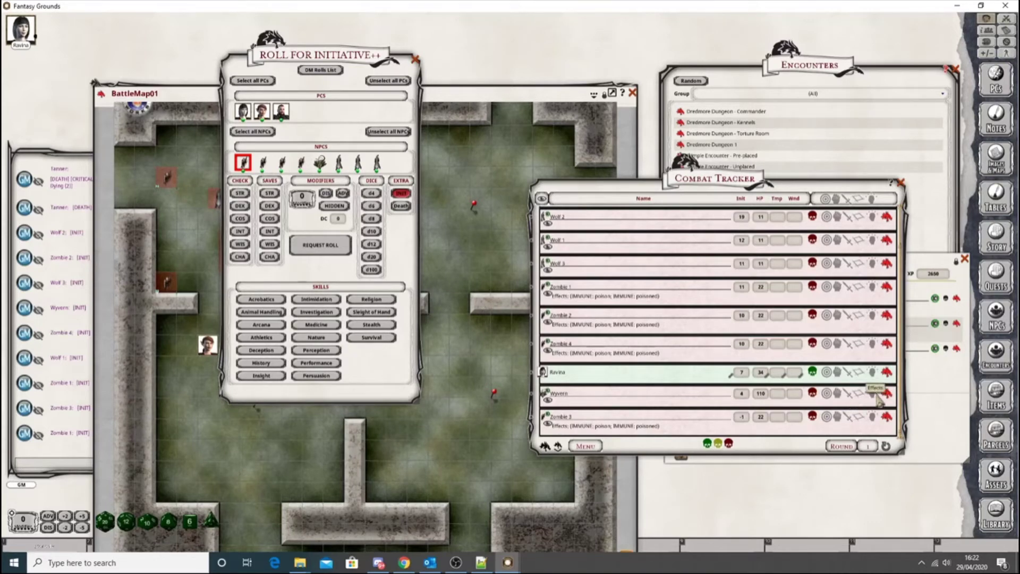
left_click(545, 393)
left_click_drag(523, 180, 702, 152)
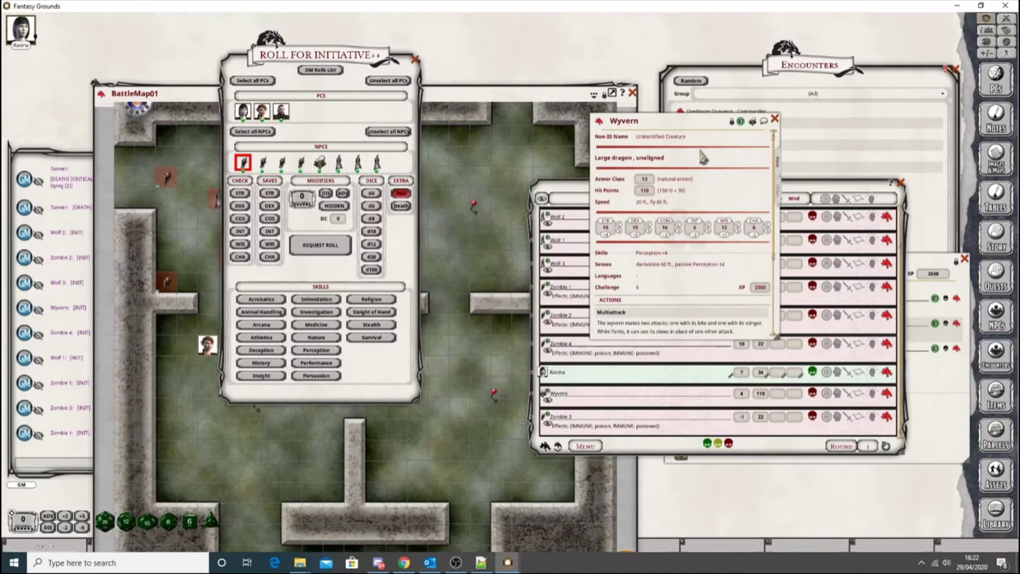
left_click_drag(777, 336, 919, 479)
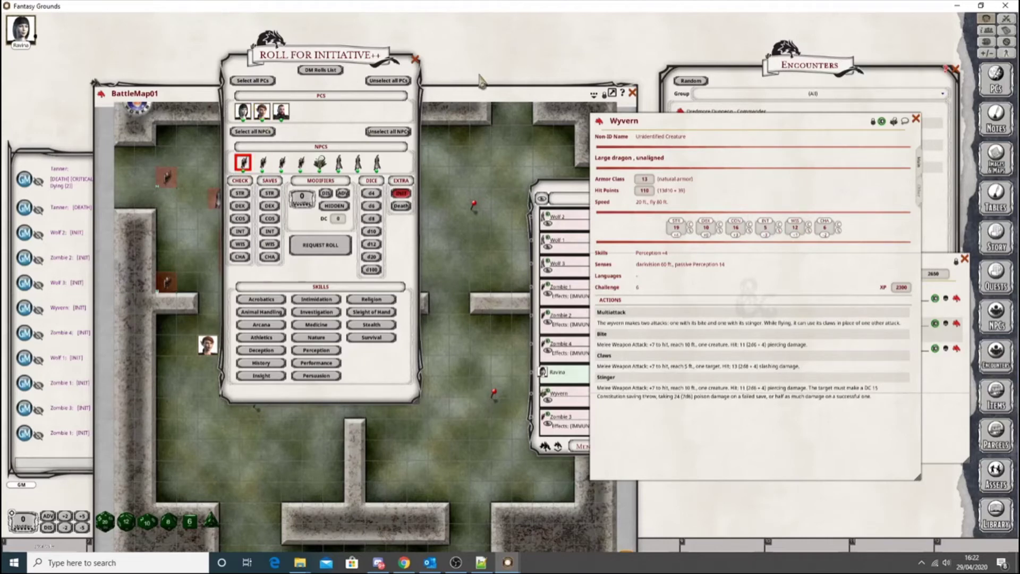
left_click_drag(667, 254, 638, 254)
left_click_drag(739, 129, 719, 107)
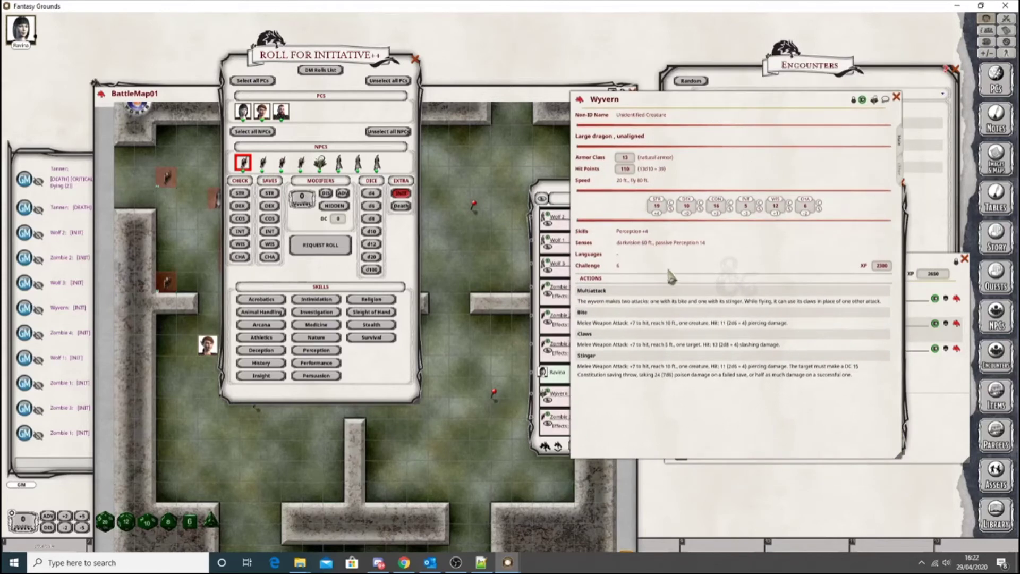
double_click(632, 233)
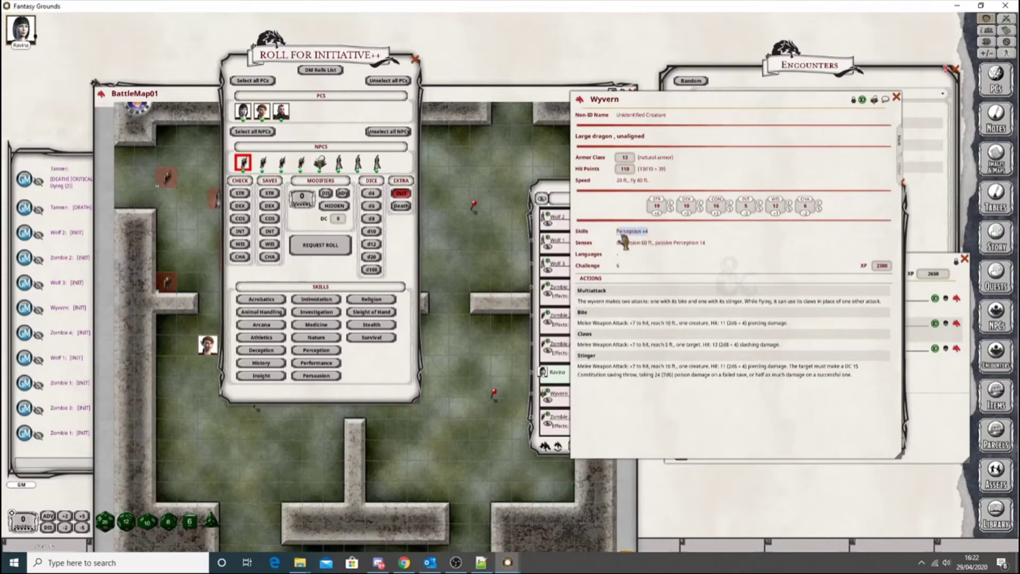
left_click(689, 314)
Request a Perception check for the Wyvern only, move the battle map out of the way, and roll the check.
left_click(319, 351)
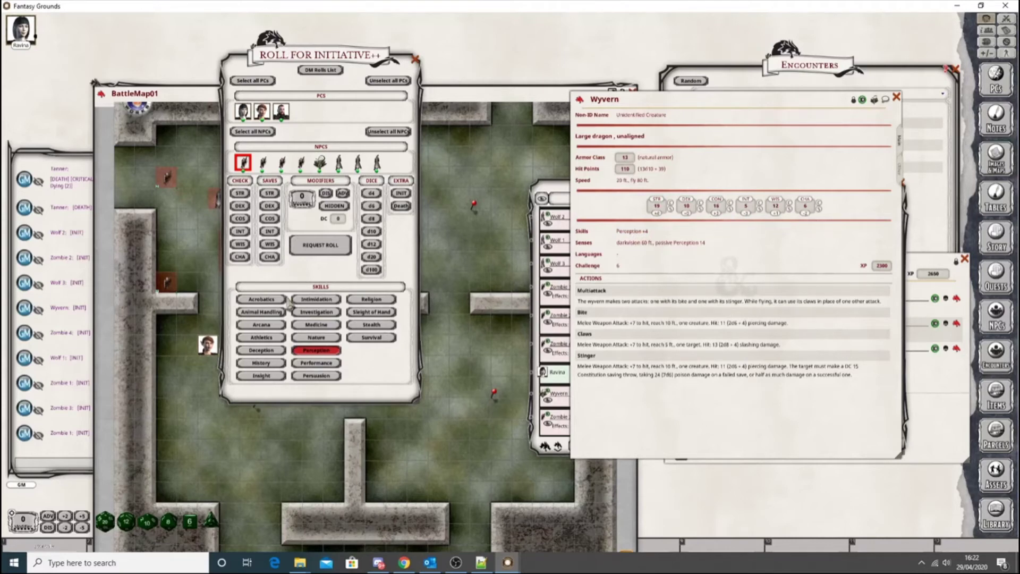
left_click(321, 162)
left_click(243, 162)
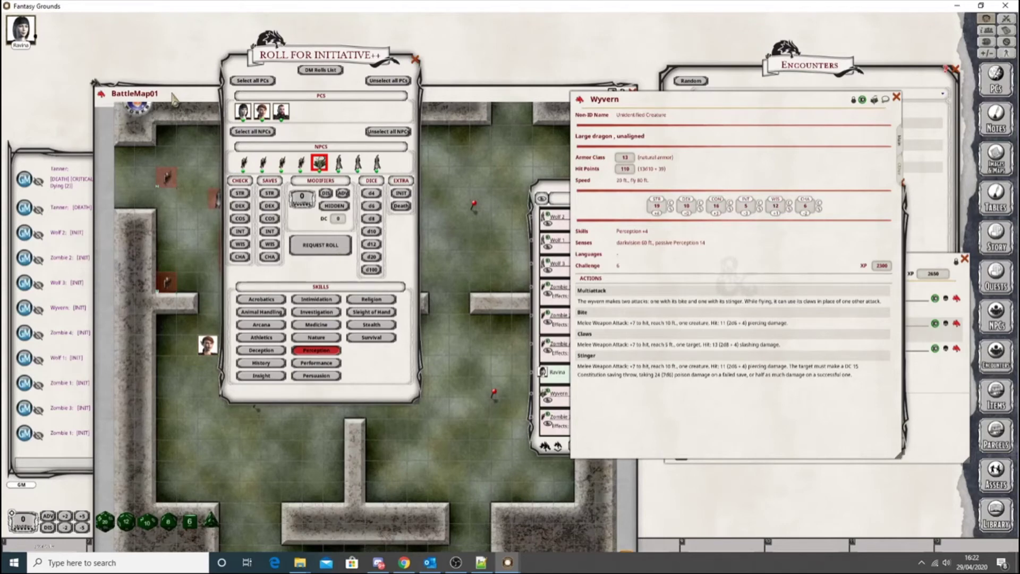
left_click_drag(464, 101, 854, 502)
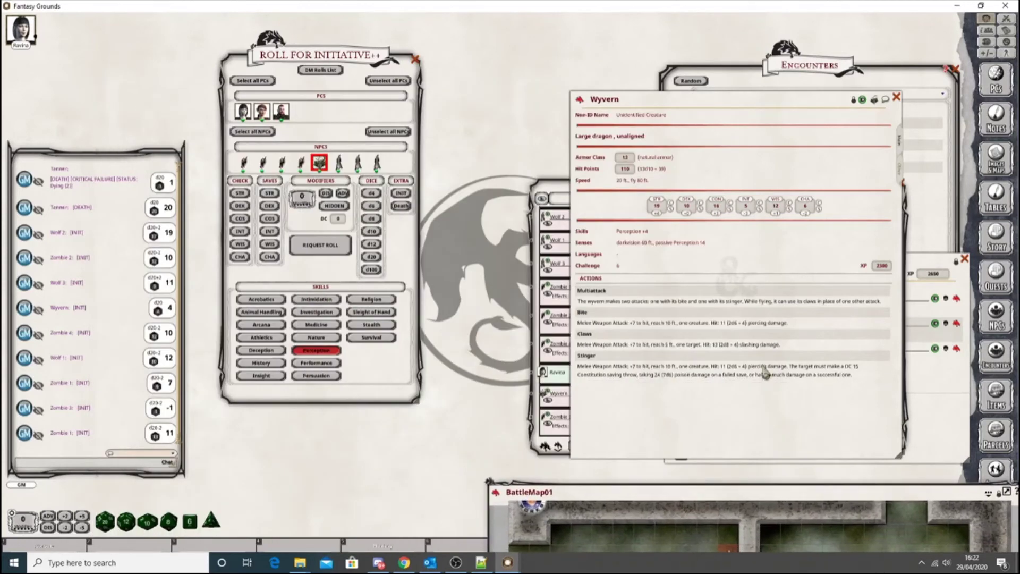
left_click(322, 247)
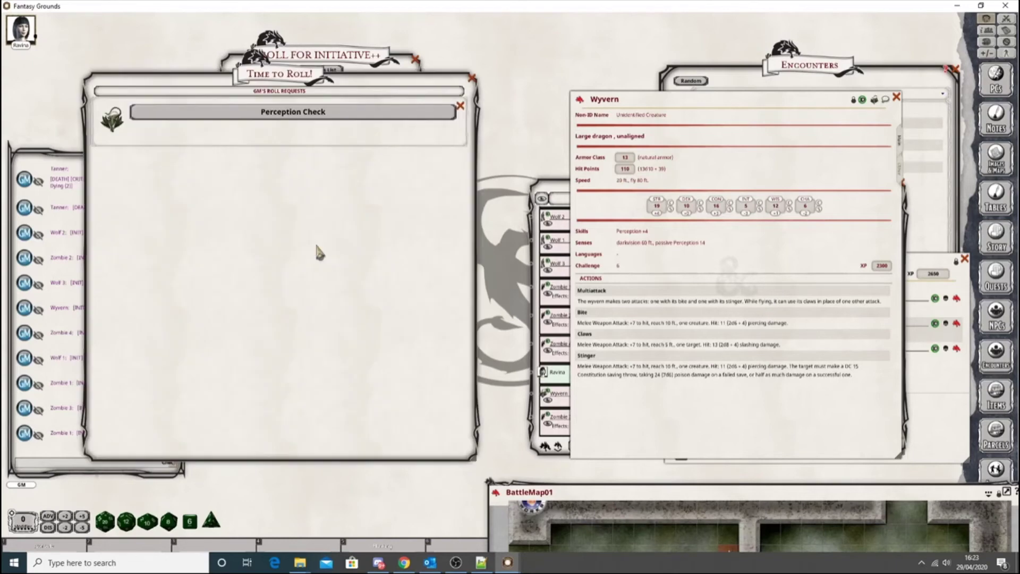
left_click(298, 114)
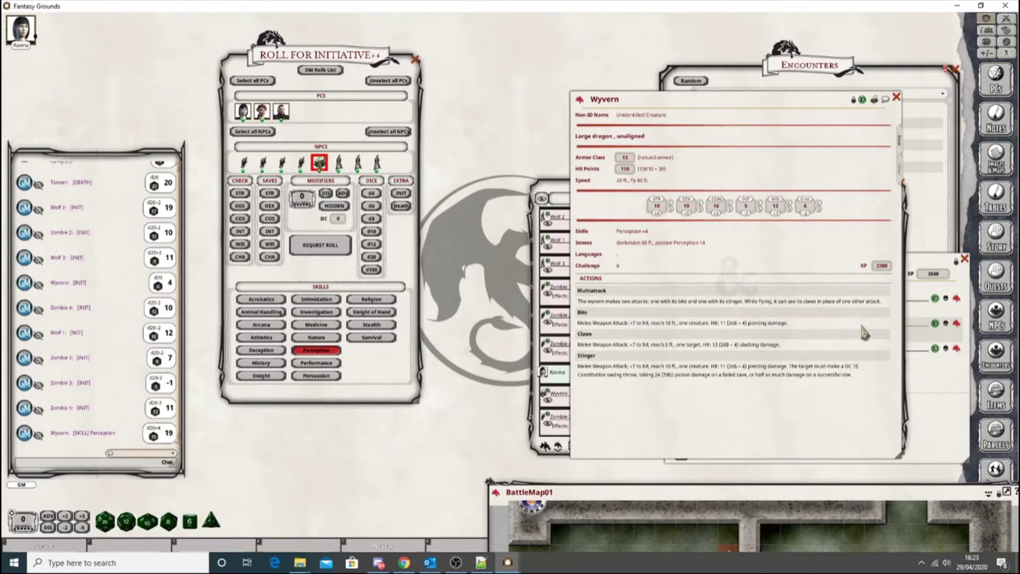
Request an Athletics check for the Wyvern and roll it.
left_click(269, 339)
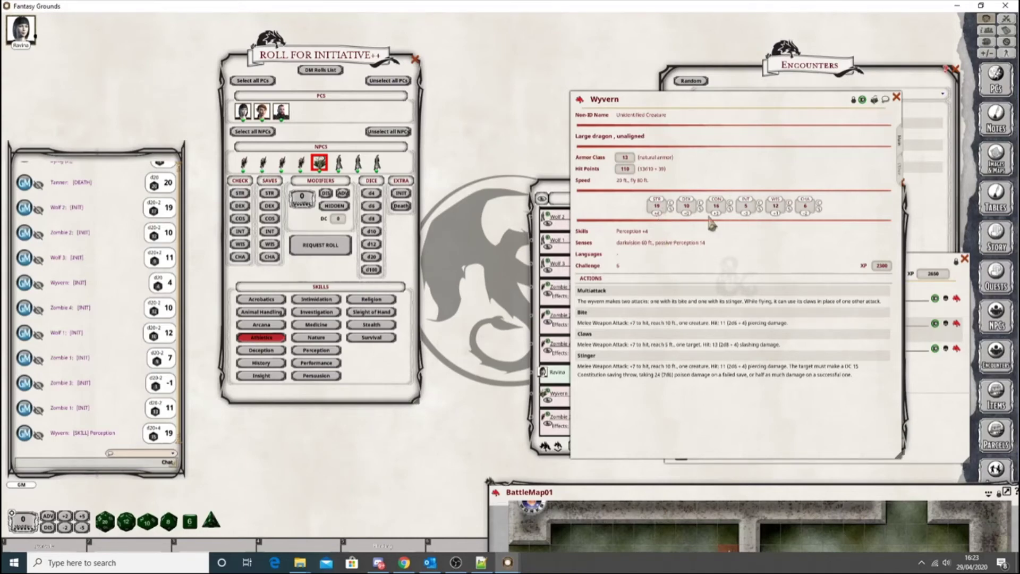
left_click(327, 249)
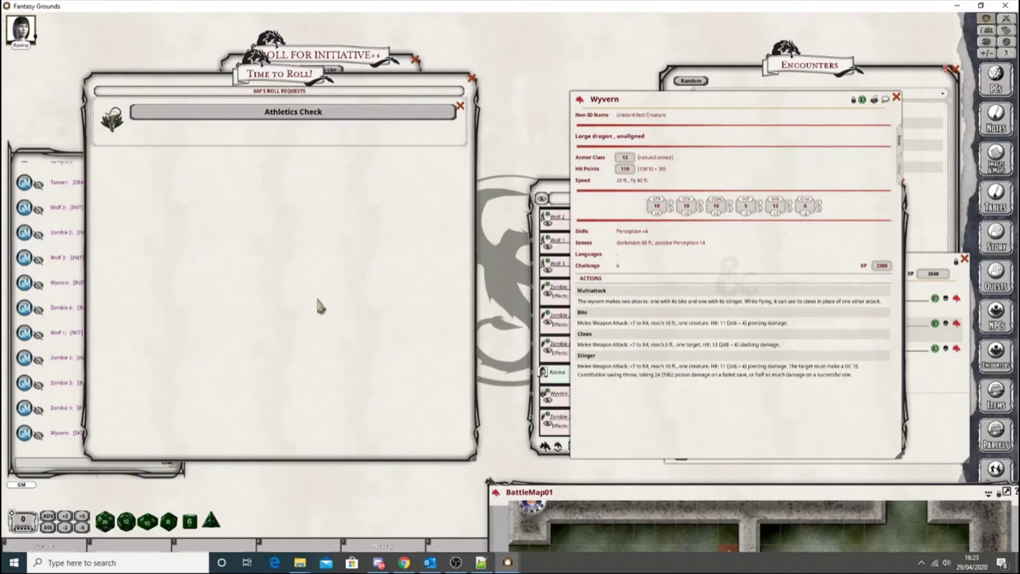
left_click(225, 119)
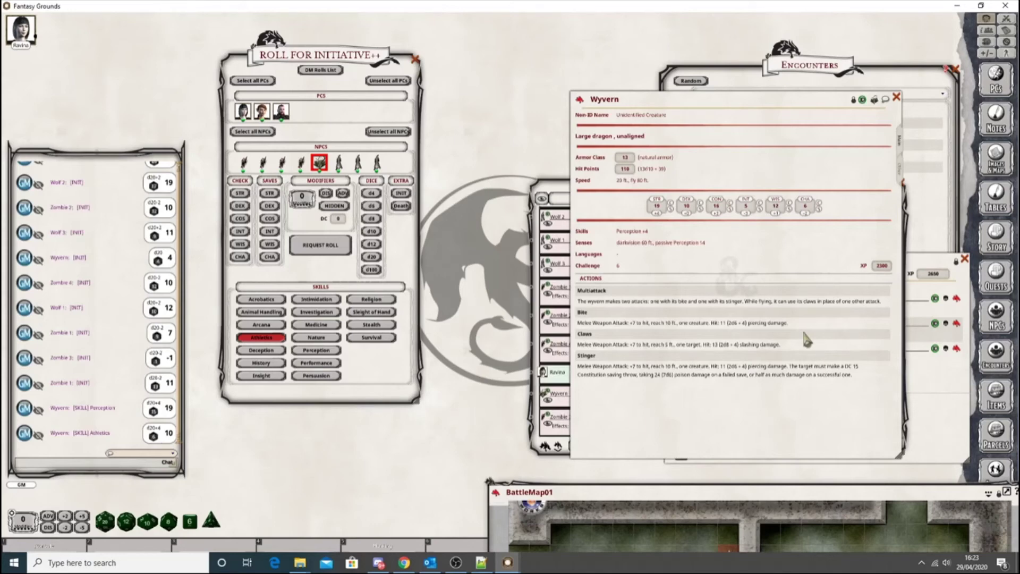
Rename the Wyvern as "Wyvern Name Change" in the Combat Tracker.
left_click(561, 186)
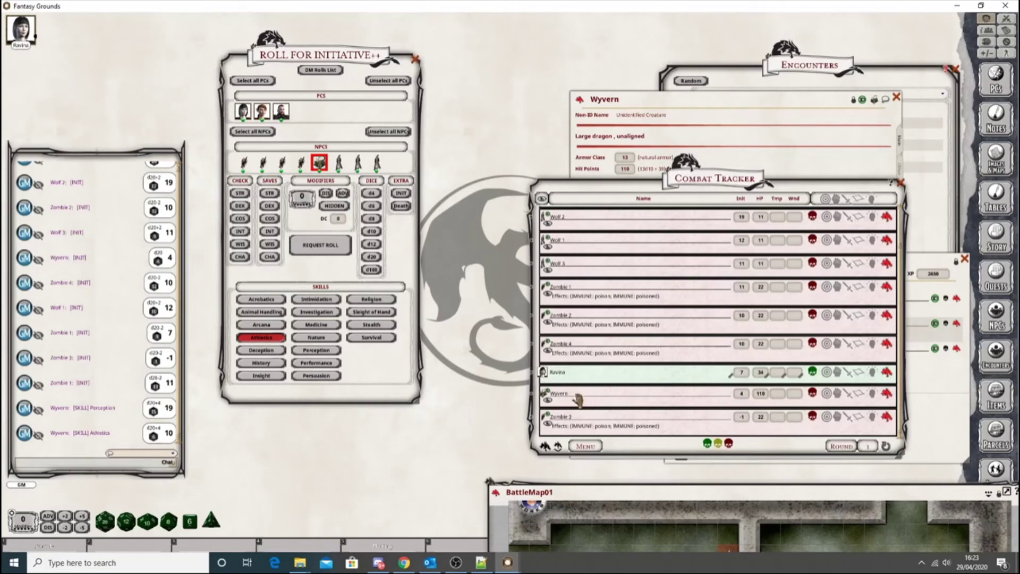
type("Name Change")
left_click(318, 164)
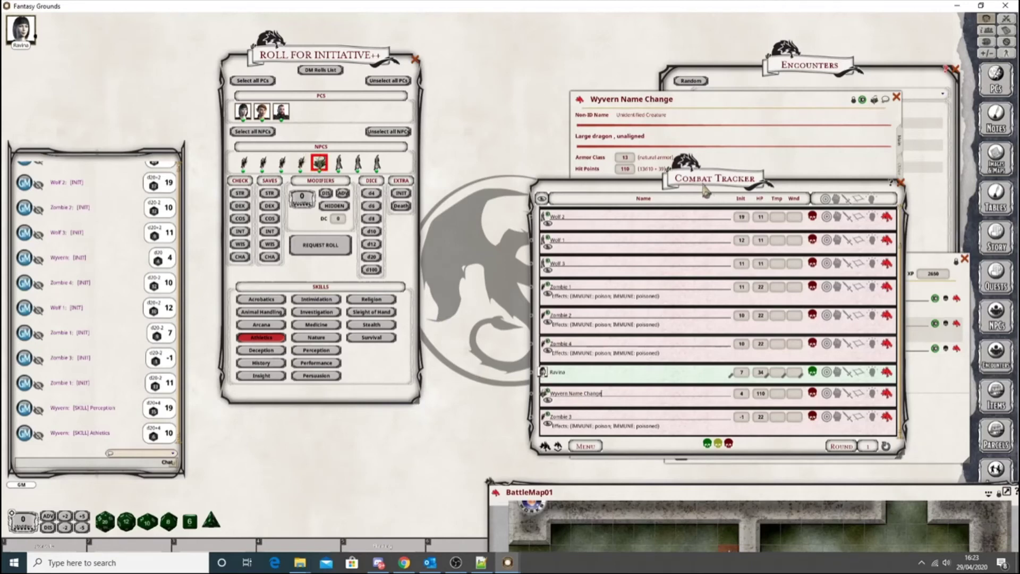
Replace the renamed Wyvern's token in the Combat Tracker with the animal_bear_a token from the Animal Tokens assets folder.
left_click_drag(706, 192, 495, 105)
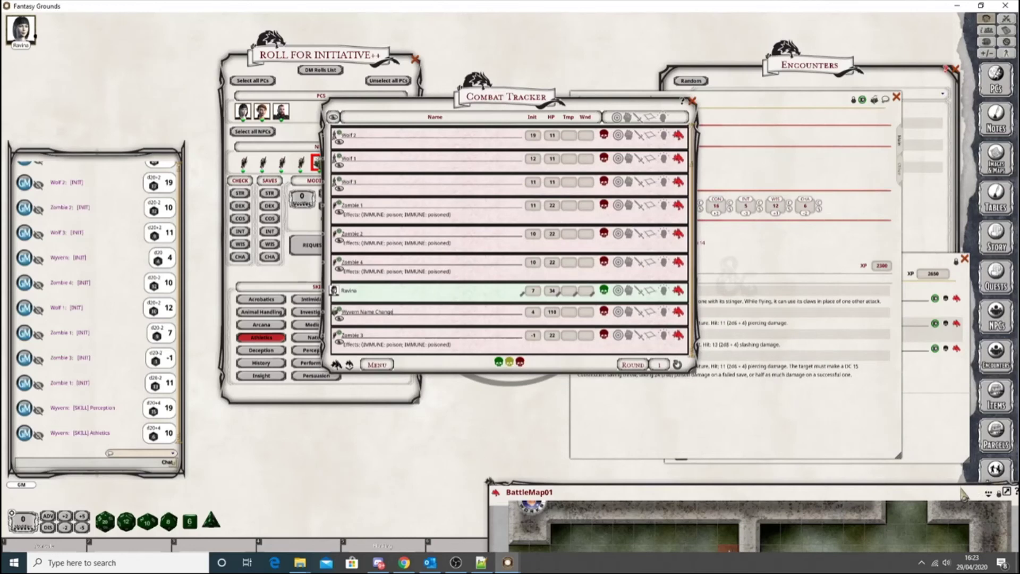
left_click_drag(963, 493, 565, 441)
left_click(997, 477)
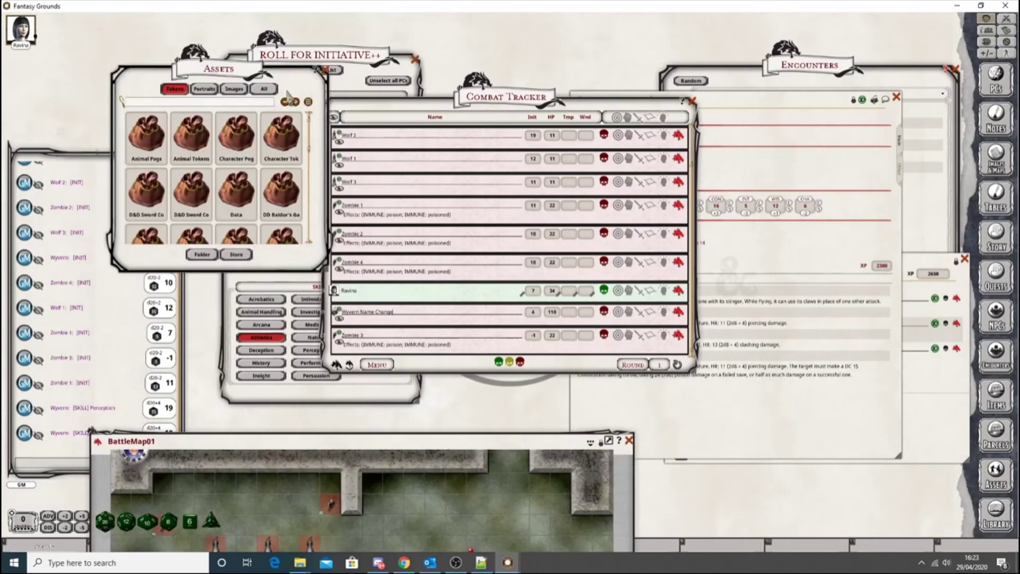
left_click_drag(206, 79, 804, 247)
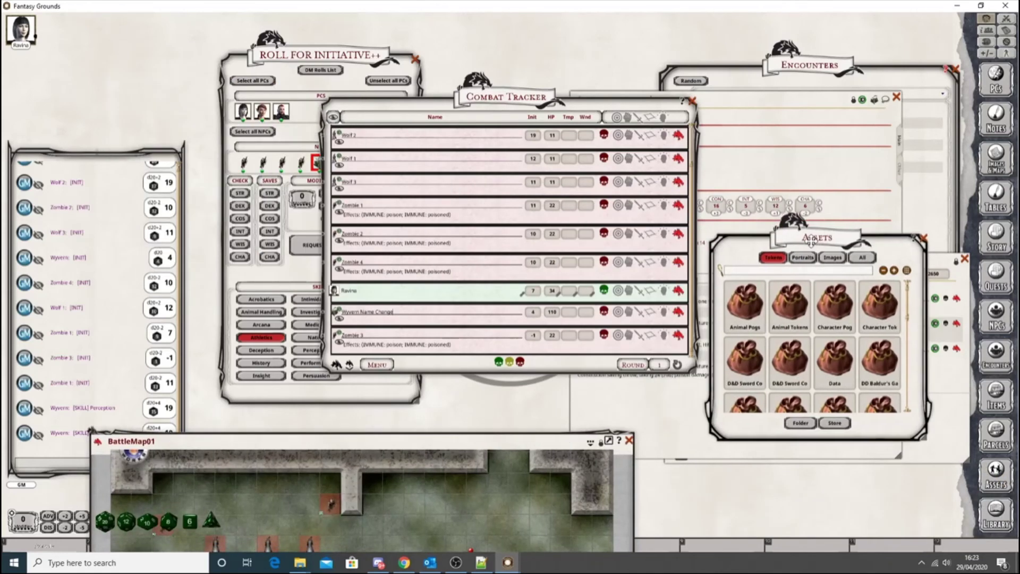
left_click(790, 304)
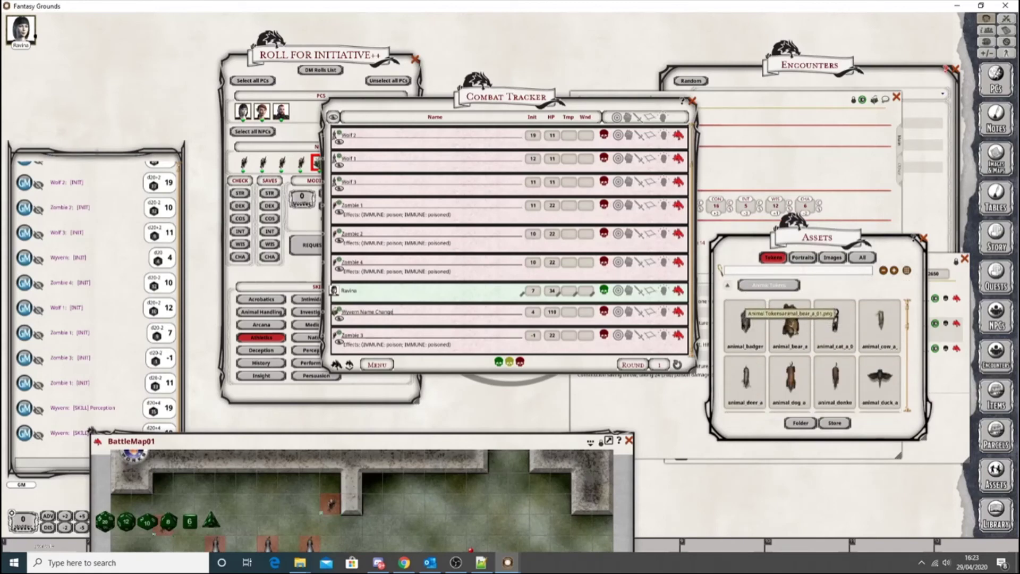
left_click_drag(790, 319, 336, 315)
Close the Assets window and arrange the Combat Tracker and the Wyvern Name Change record side by side.
left_click_drag(482, 101, 584, 94)
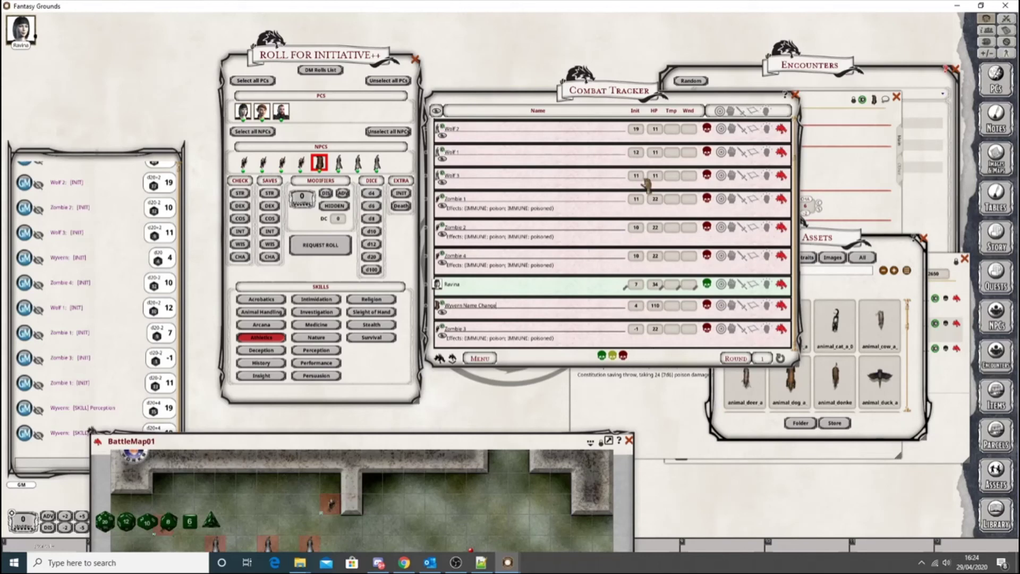
left_click_drag(676, 101, 552, 116)
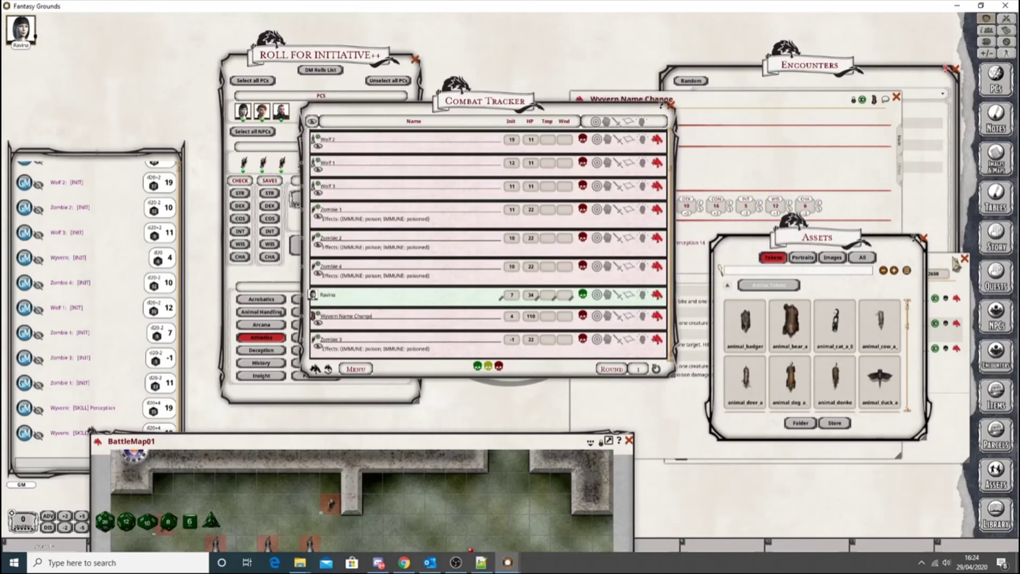
left_click(924, 239)
left_click_drag(739, 109, 809, 114)
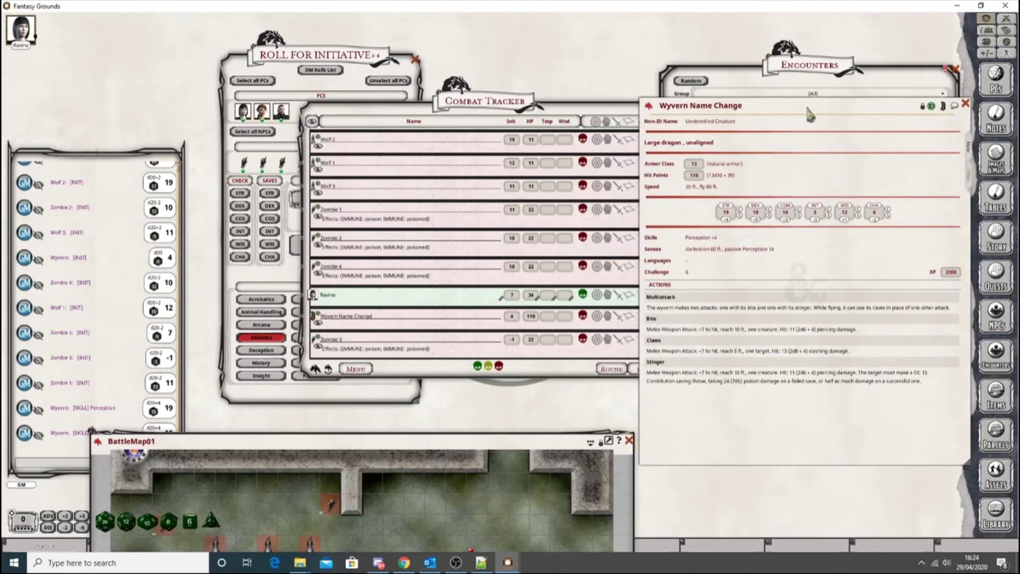
left_click_drag(523, 109, 398, 114)
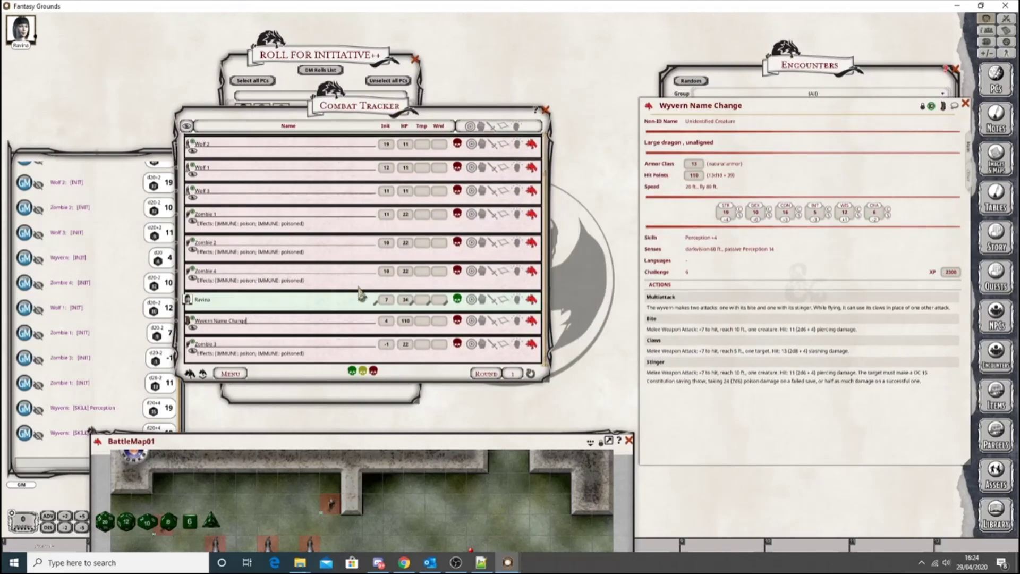
Examine the Combat Tracker entries against the Wyvern Name Change record, closing and reopening that record from its tracker entry.
scroll(393, 301, "up", 5)
scroll(394, 301, "down", 5)
left_click_drag(782, 108, 448, 74)
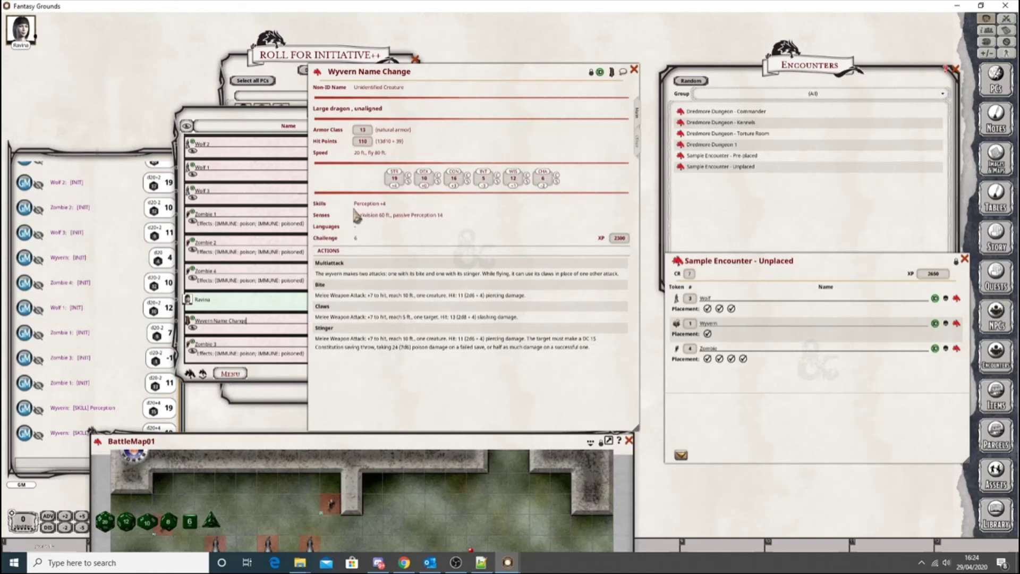
left_click_drag(464, 85, 668, 117)
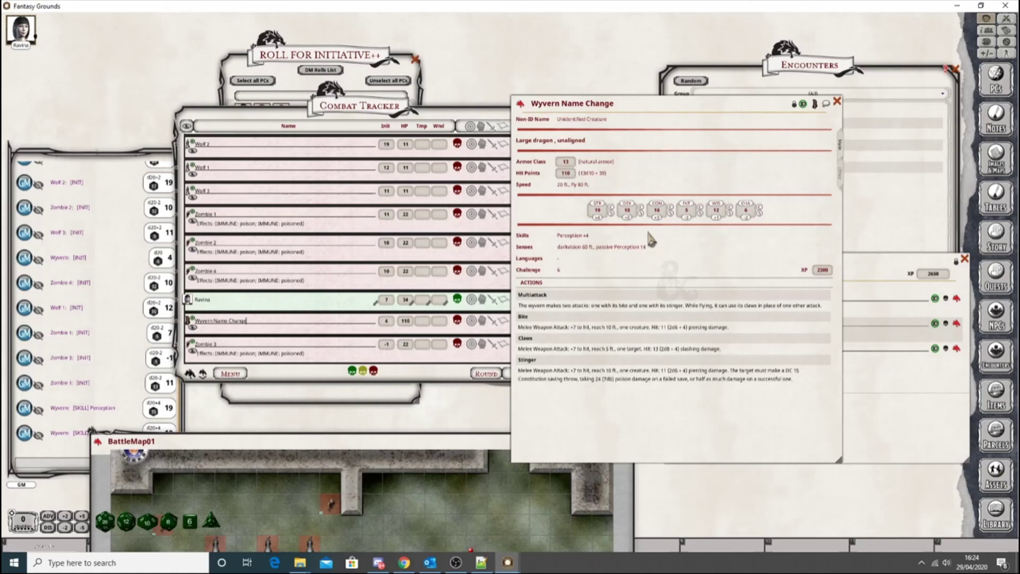
left_click(838, 101)
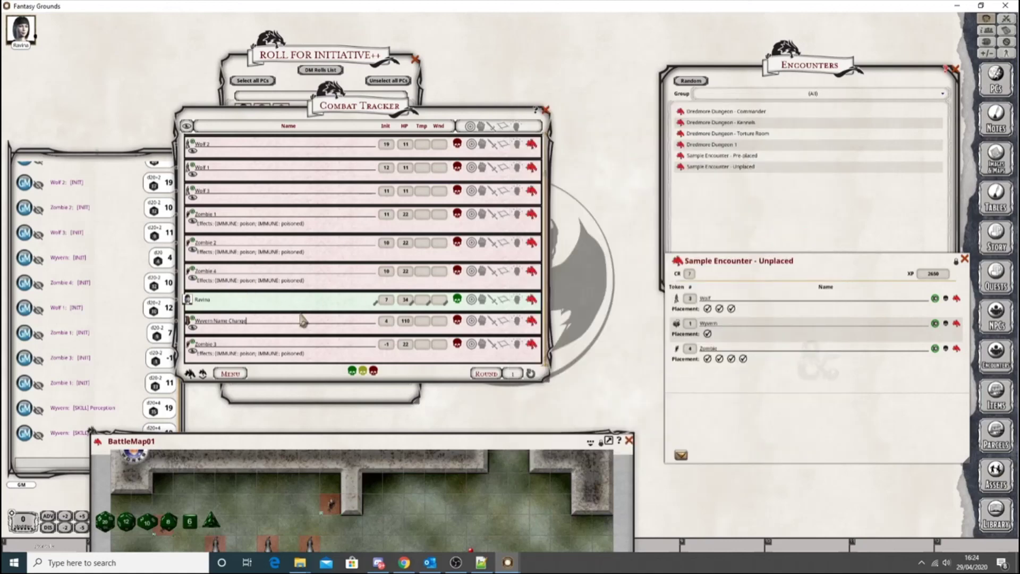
left_click(531, 322)
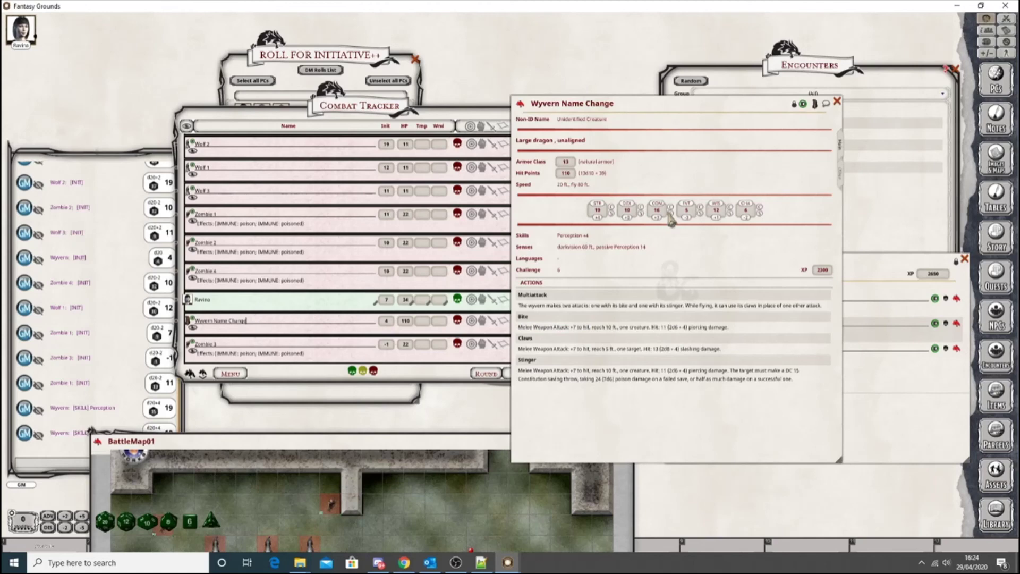